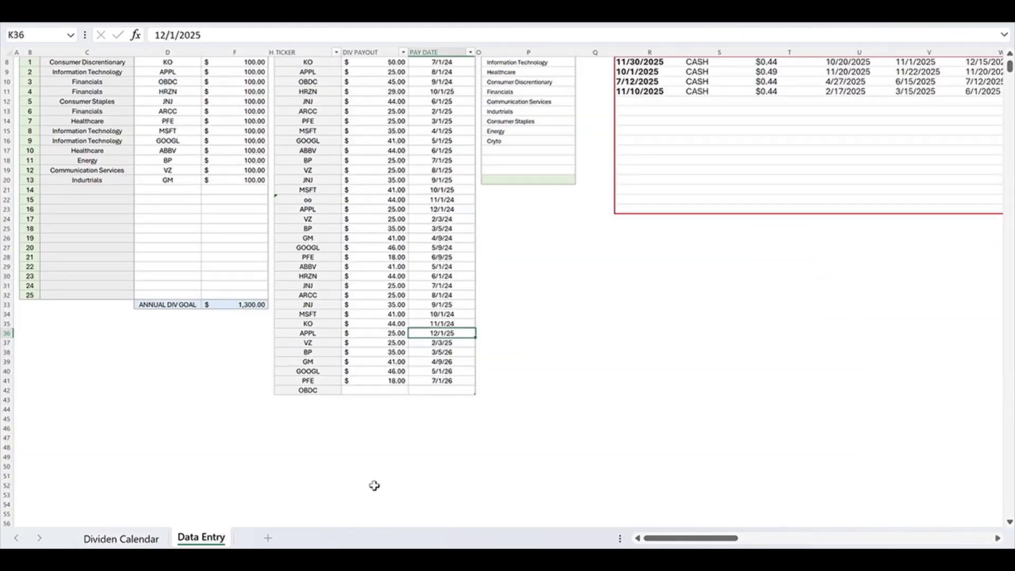
Step: Examine the sector assignments in the setup table and the entries of the Sectors Drop List
scroll(361, 490, "up", 3)
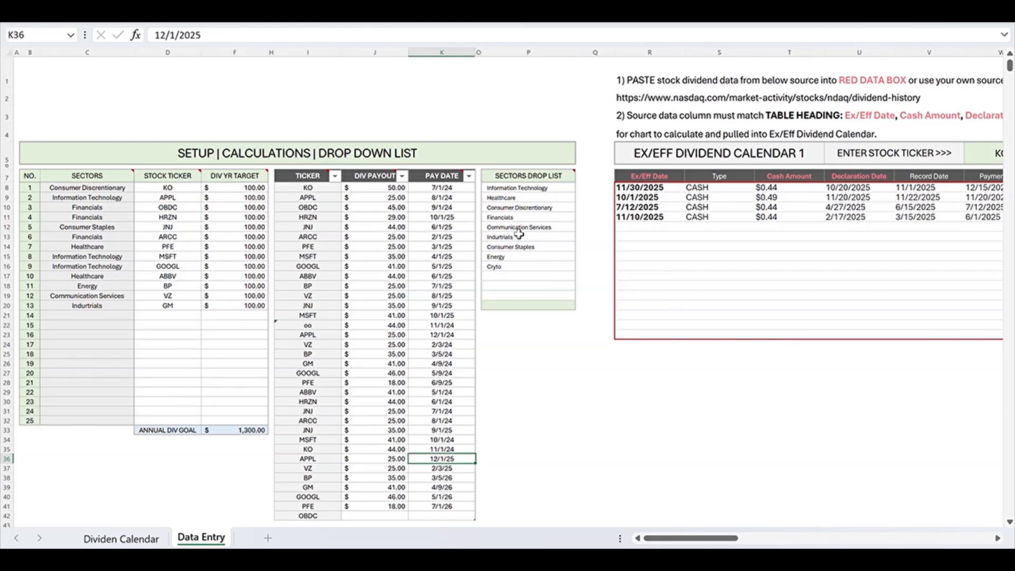
scroll(312, 278, "down", 1)
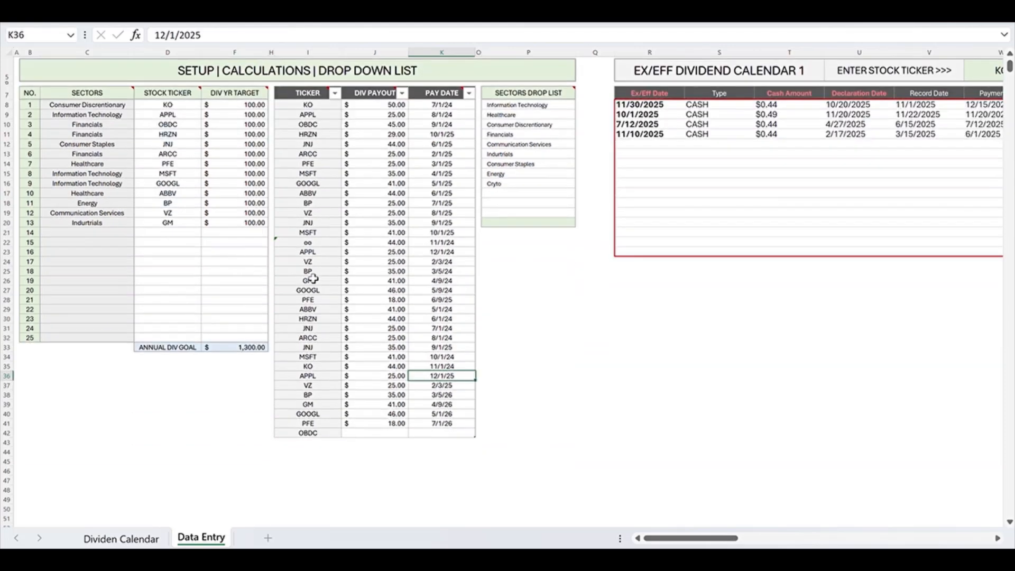
scroll(303, 243, "up", 1)
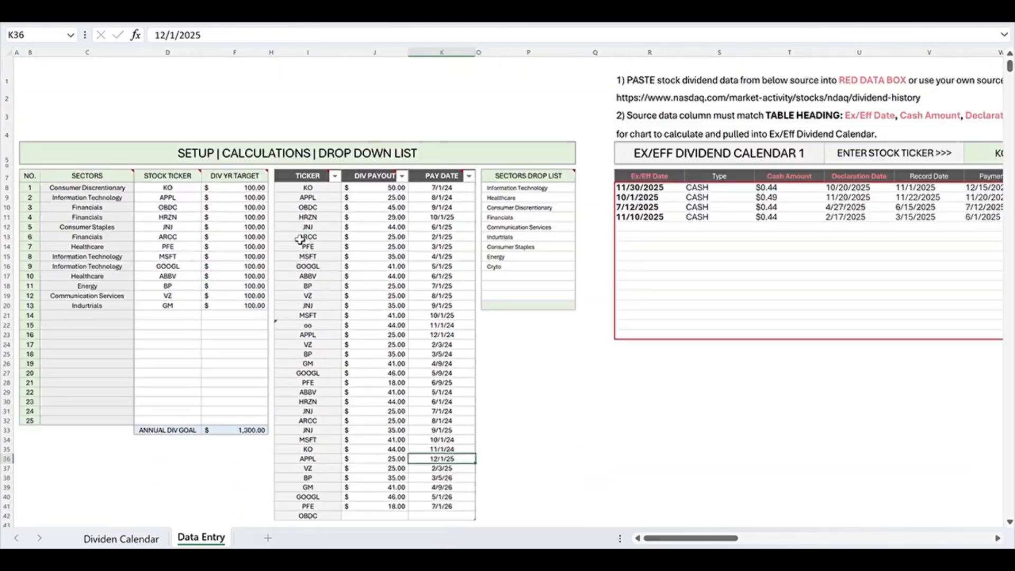
left_click(86, 190)
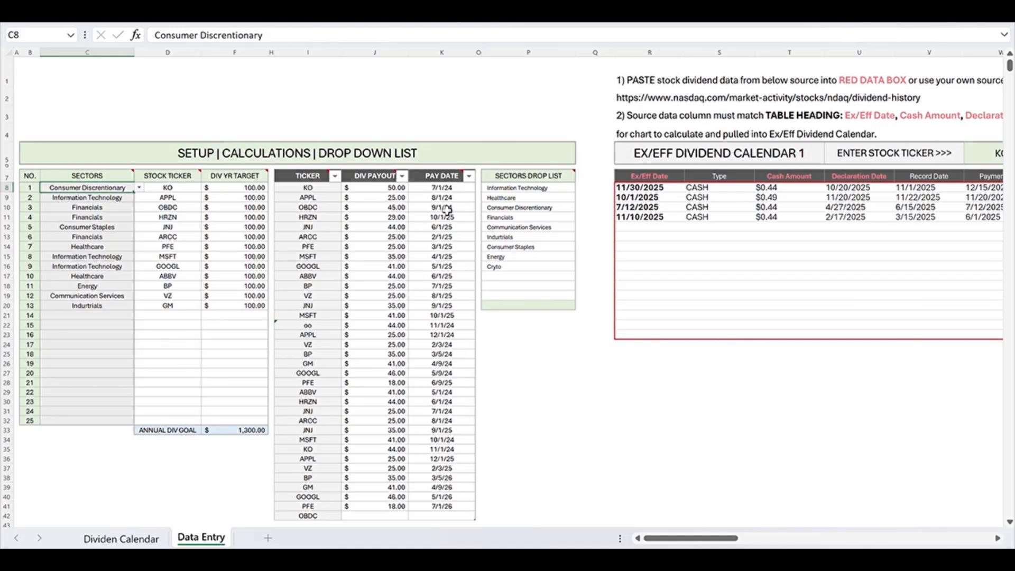
left_click(506, 180)
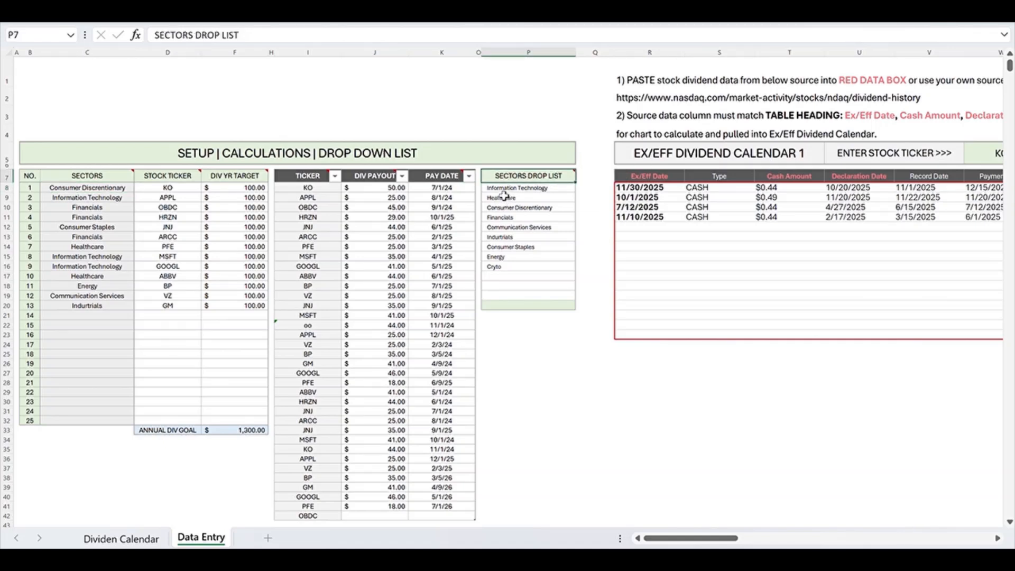
left_click_drag(504, 188, 513, 301)
left_click(518, 228)
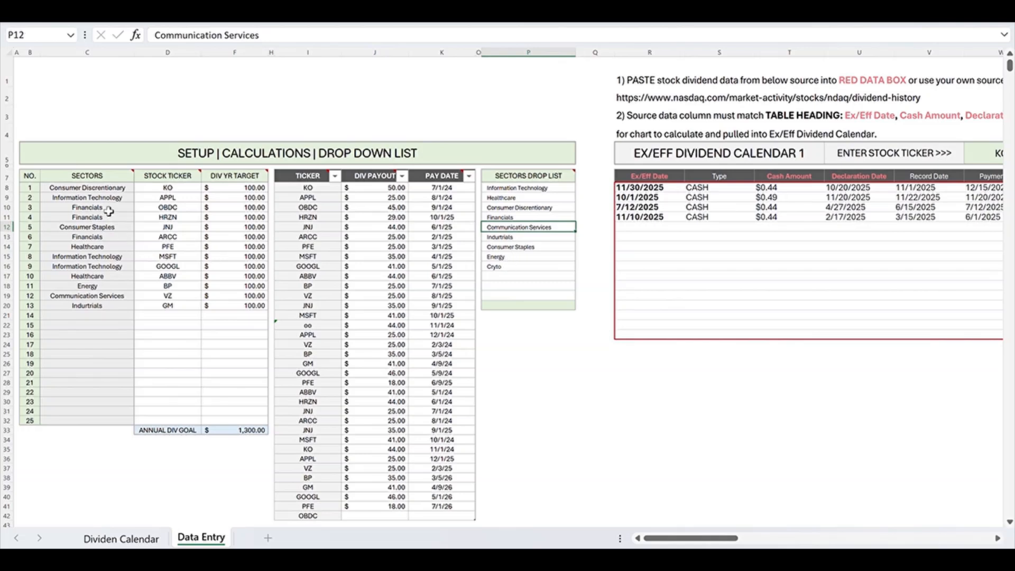
left_click(91, 189)
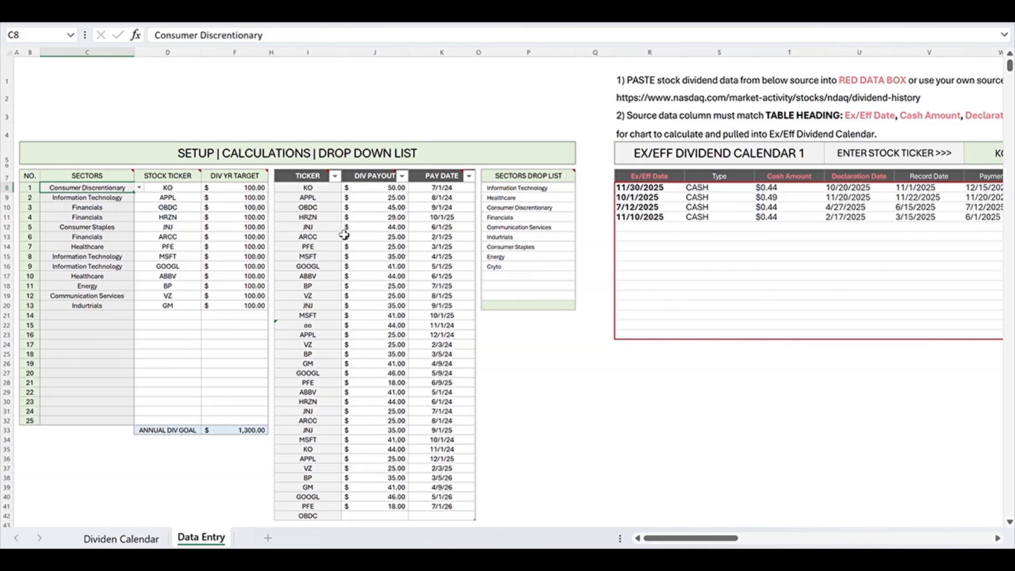
Step: Examine the stock tickers, yearly dividend targets and annual goal formula, and check the Dividen Calendar dashboard before returning to Data Entry
left_click(167, 189)
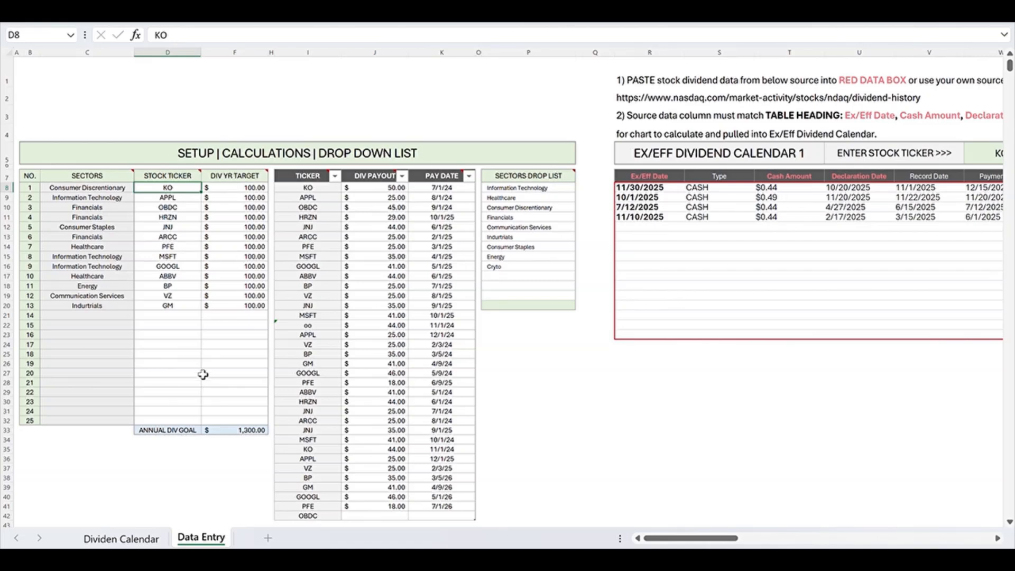
left_click(222, 182)
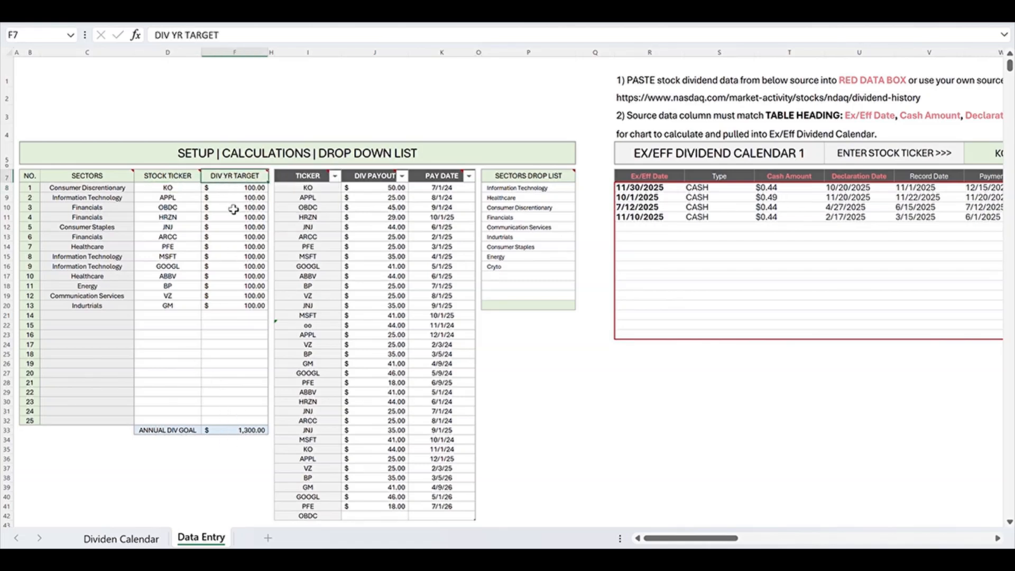
left_click(228, 189)
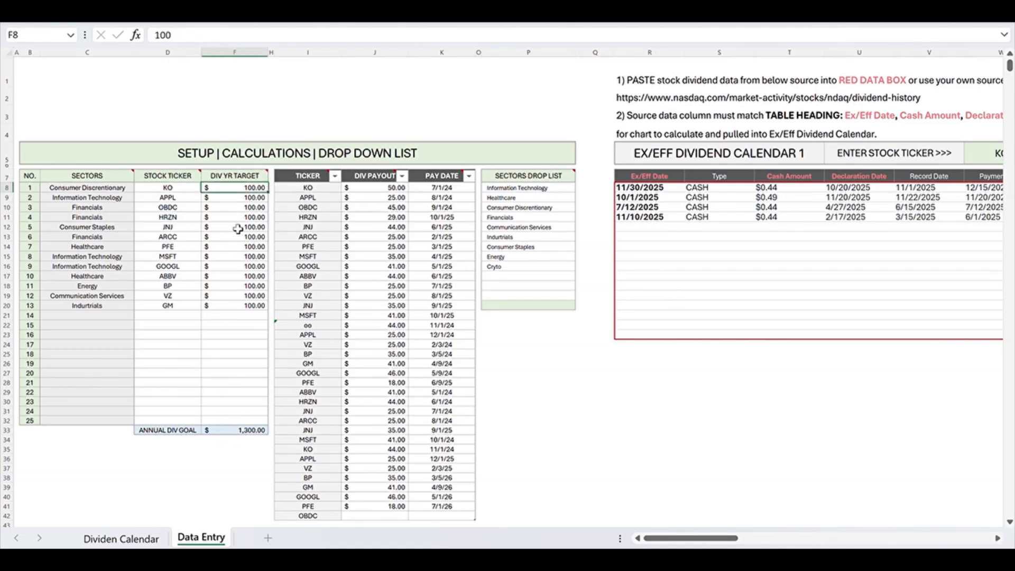
left_click(232, 432)
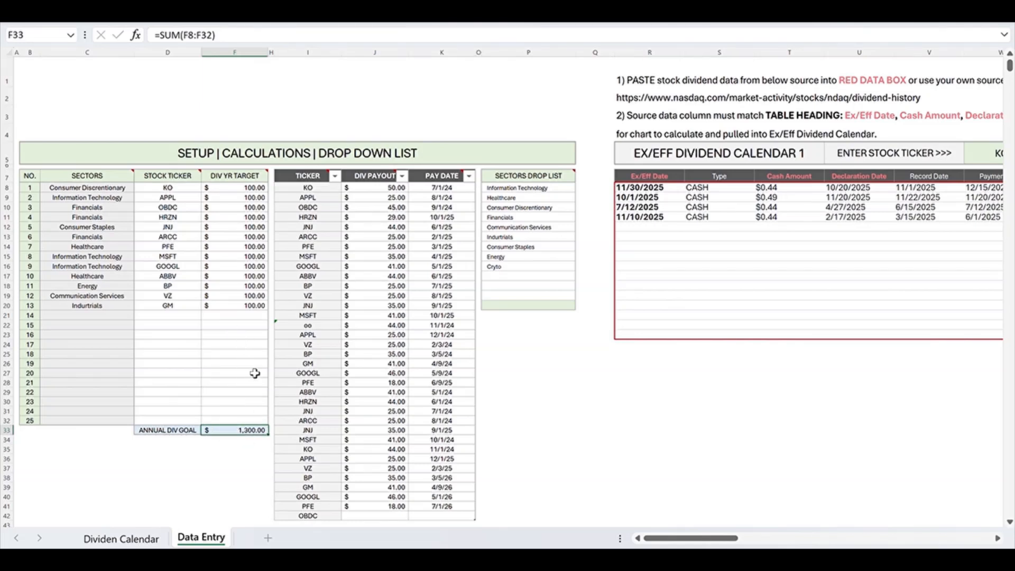
left_click(147, 542)
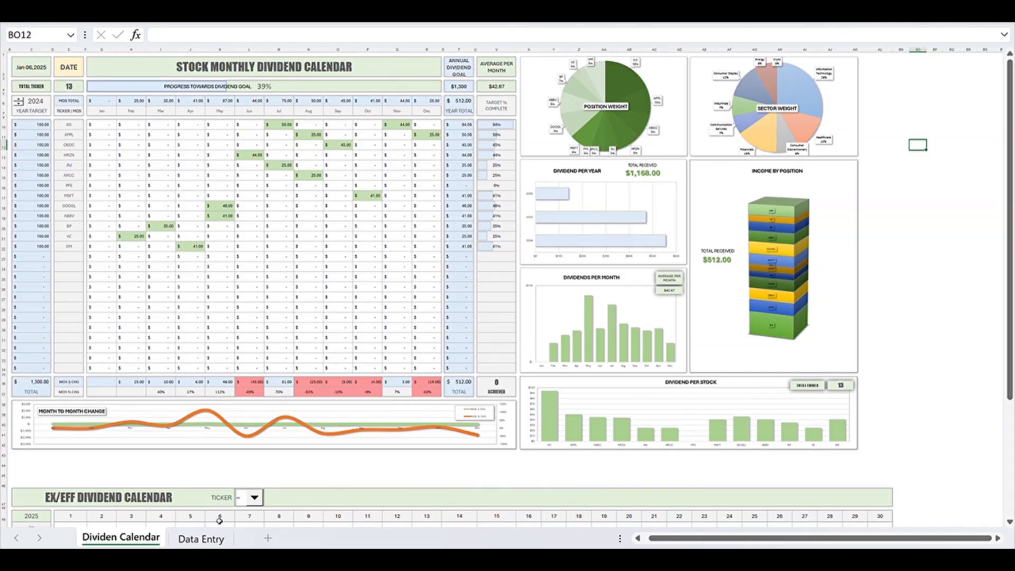
left_click(201, 538)
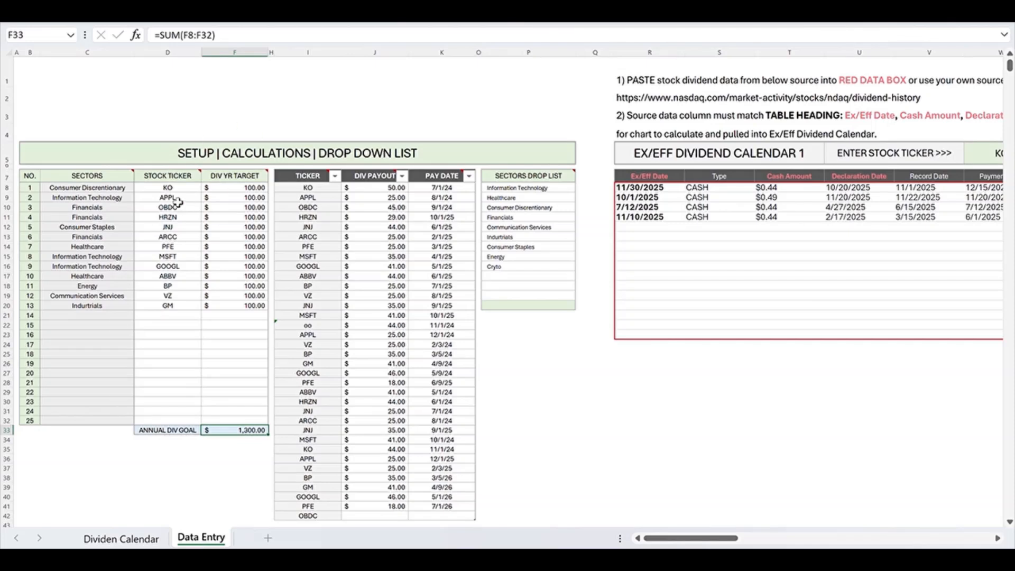
Step: Add APPL as a new entry in the ticker column directly below the last OBDC row of the dividend payout table
mouse_move(161, 182)
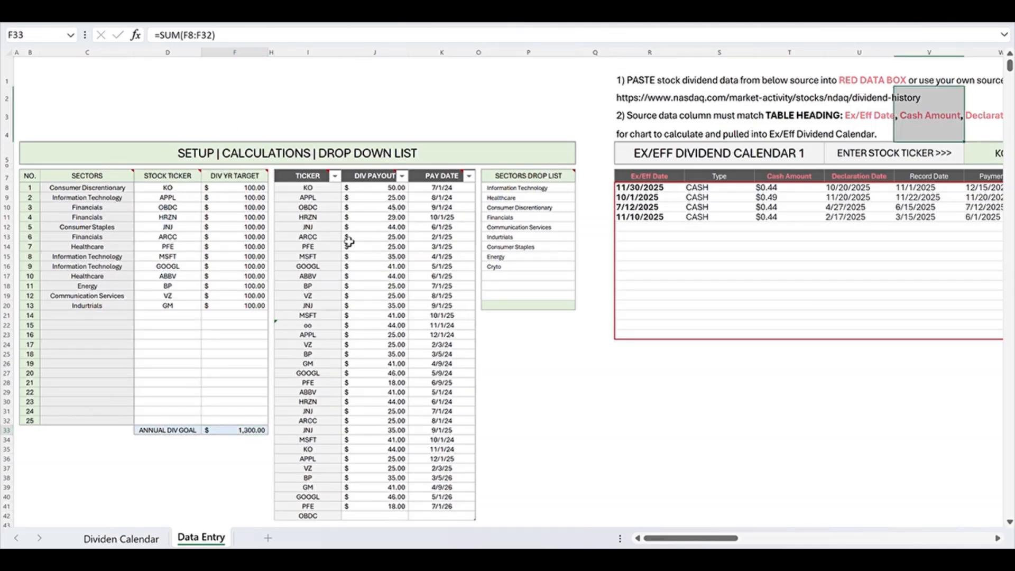
left_click(316, 189)
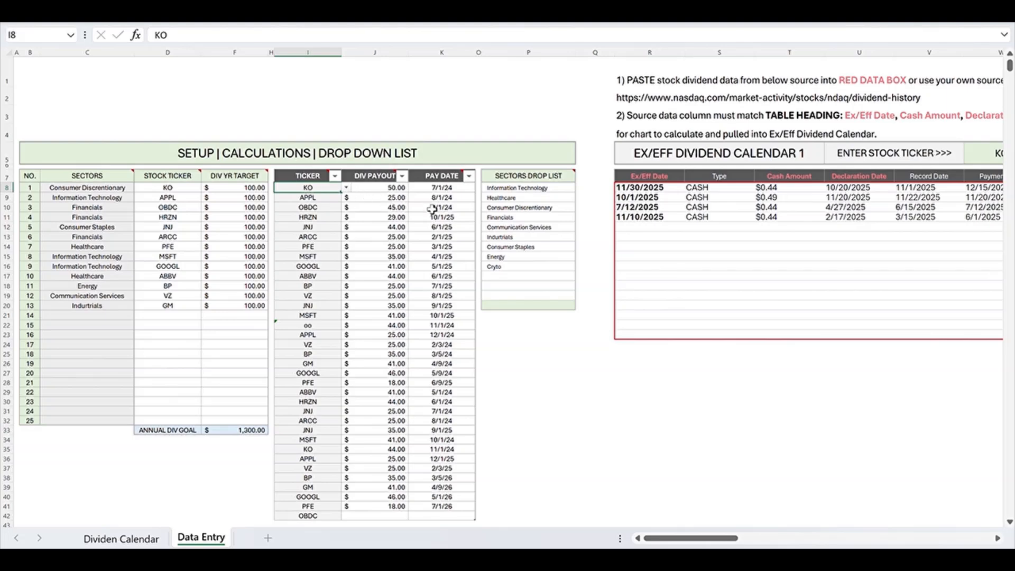
scroll(336, 275, "down", 6)
scroll(336, 274, "up", 6)
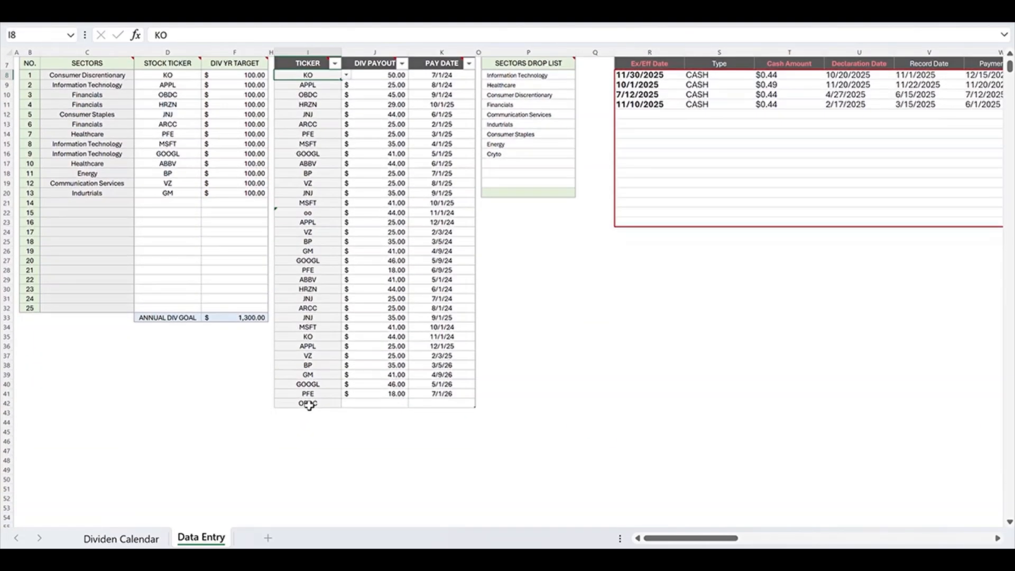
scroll(368, 422, "down", 2)
left_click(307, 413)
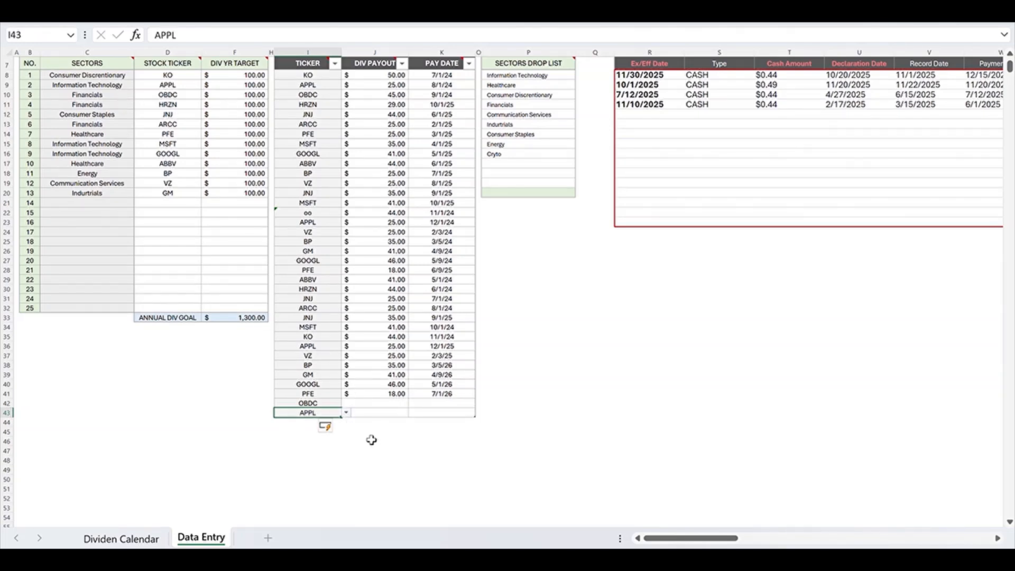
left_click(378, 416)
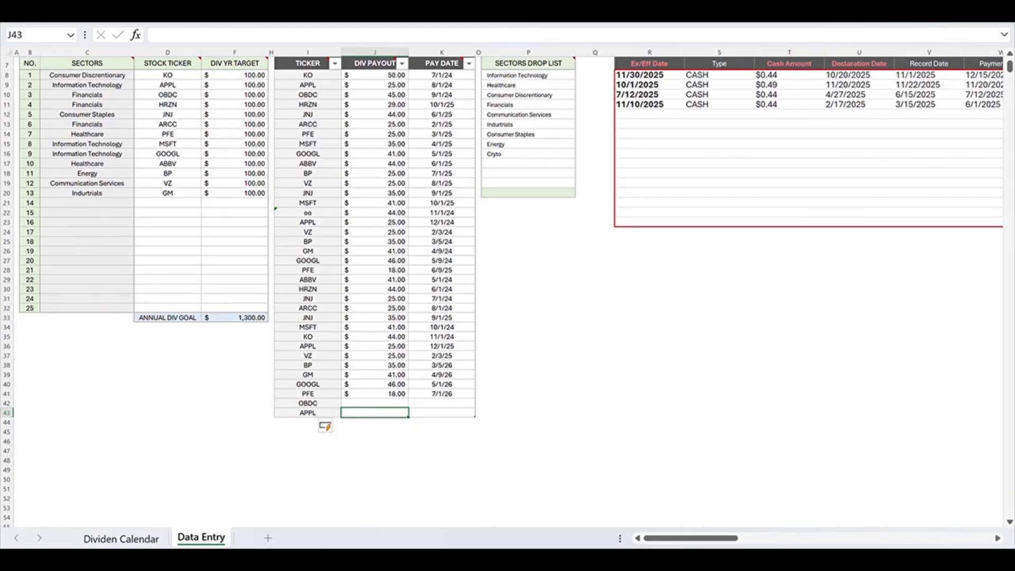
Step: Inspect the first dividend payout and pay date entries for KO in the payout table
scroll(431, 171, "up", 2)
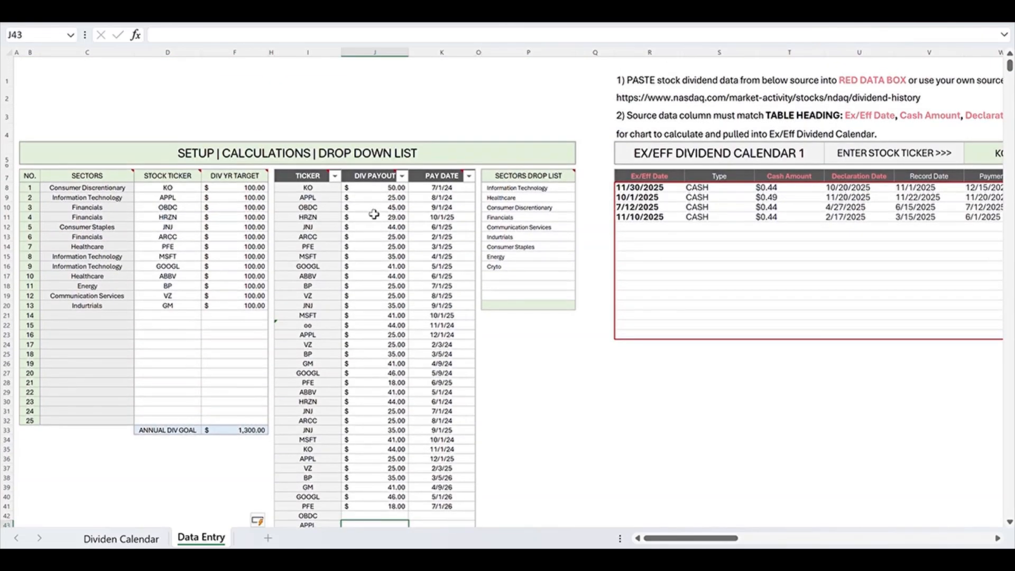
left_click(372, 189)
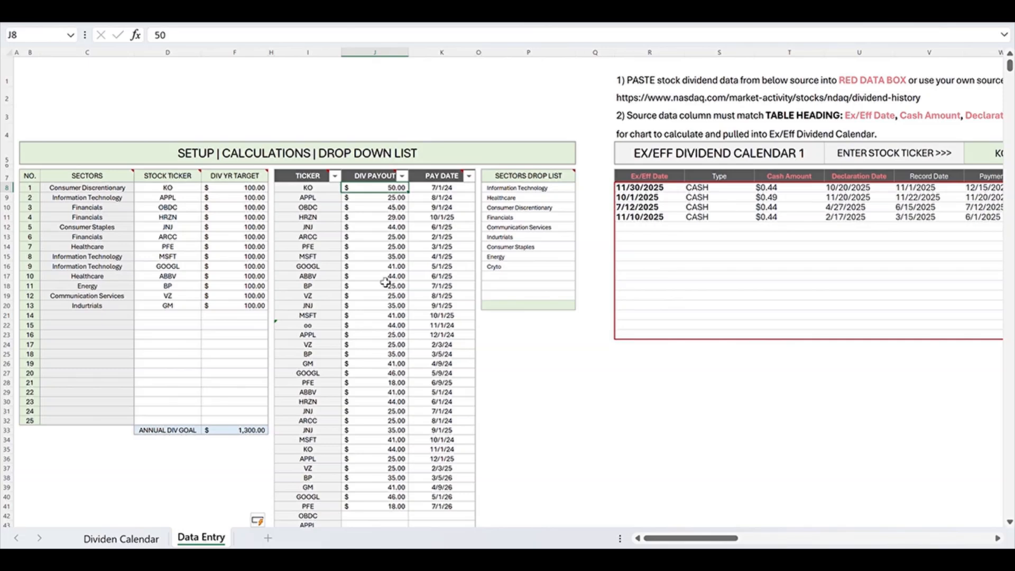
left_click(430, 192)
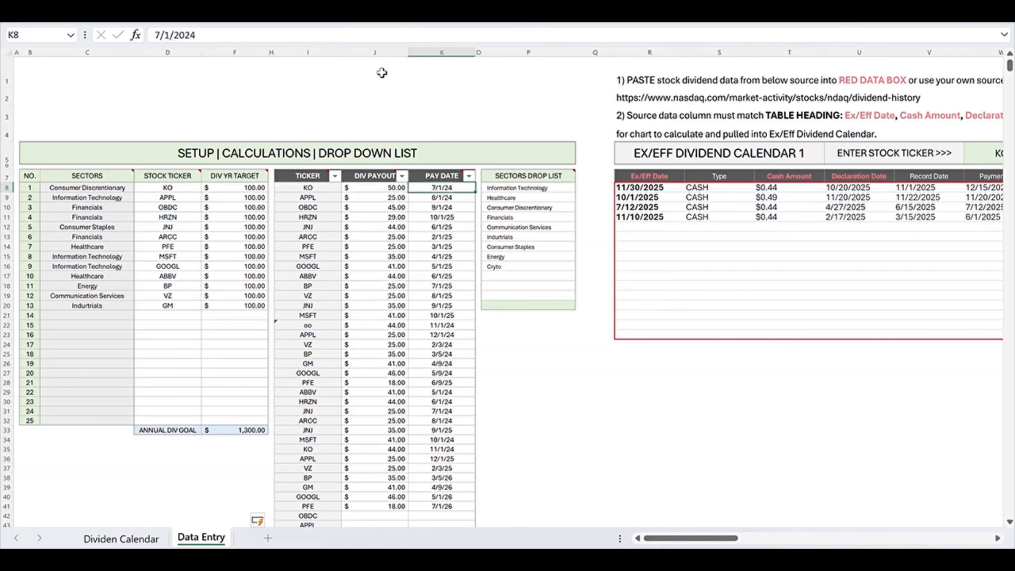
Step: Unhide the helper columns L to N within columns I to P and set the selection's font color to black
left_click_drag(330, 58, 507, 63)
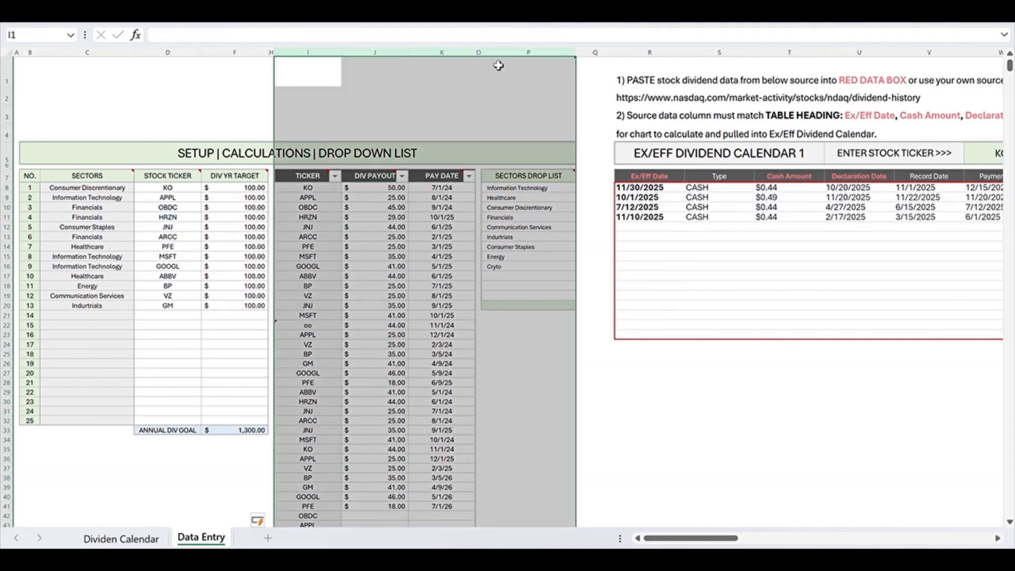
left_click(506, 325)
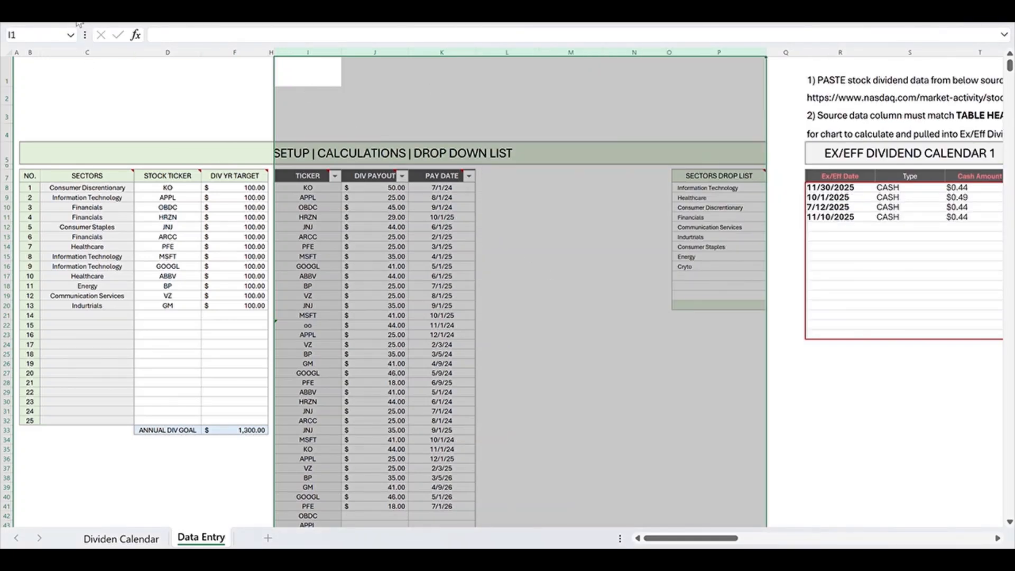
left_click(79, 22)
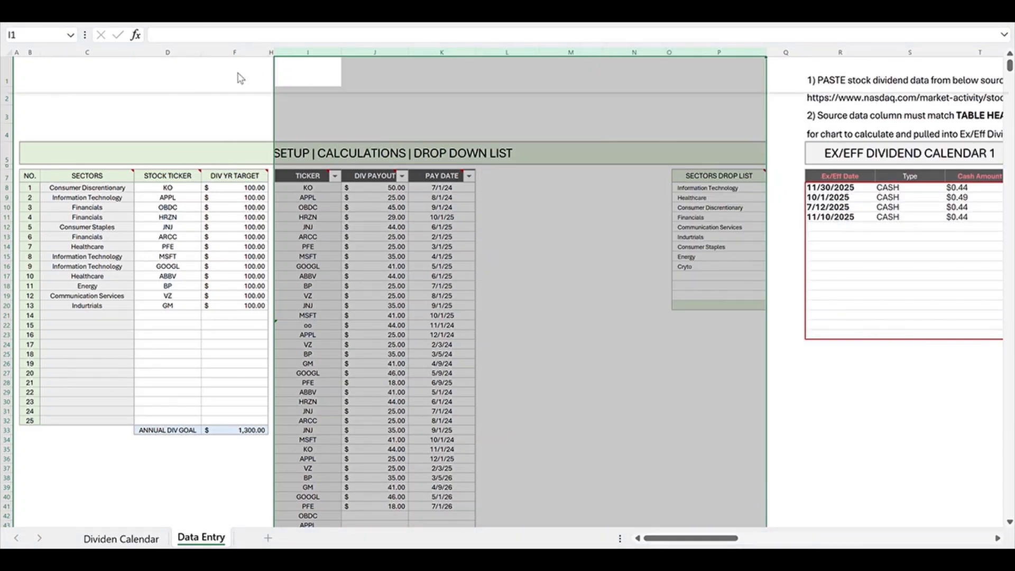
left_click(237, 80)
left_click(238, 152)
left_click(564, 282)
left_click(193, 468)
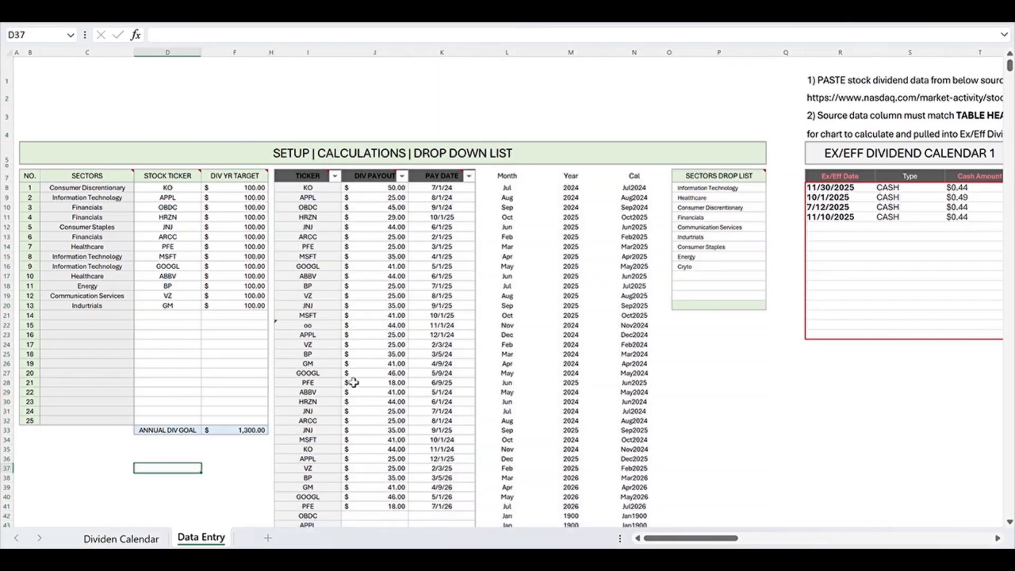
Step: Examine the formulas in row 8 of the Month, Year and Cal helper columns without changing them
left_click(495, 181)
left_click(494, 190)
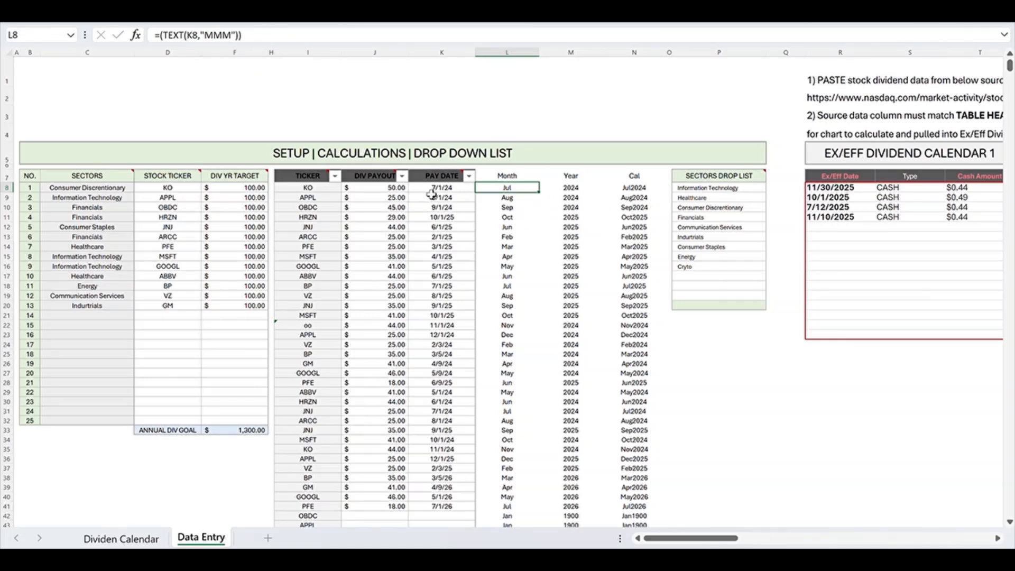
left_click(179, 35)
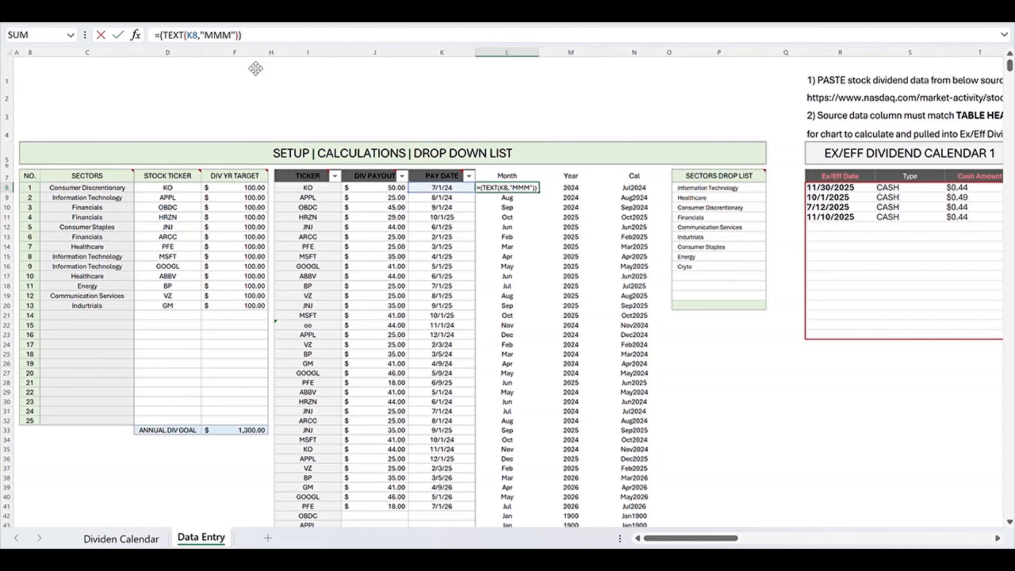
left_click(574, 189)
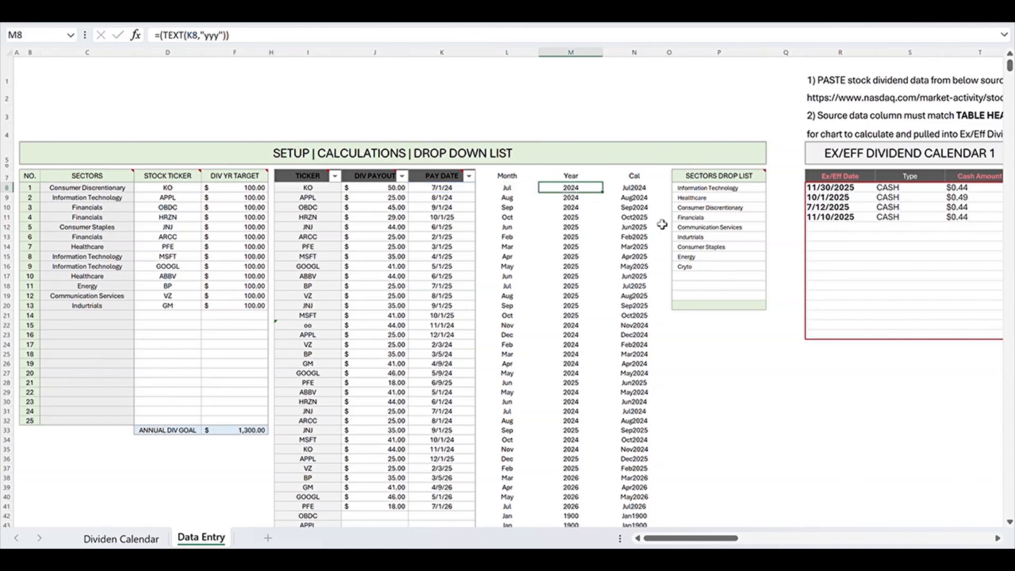
left_click(217, 41)
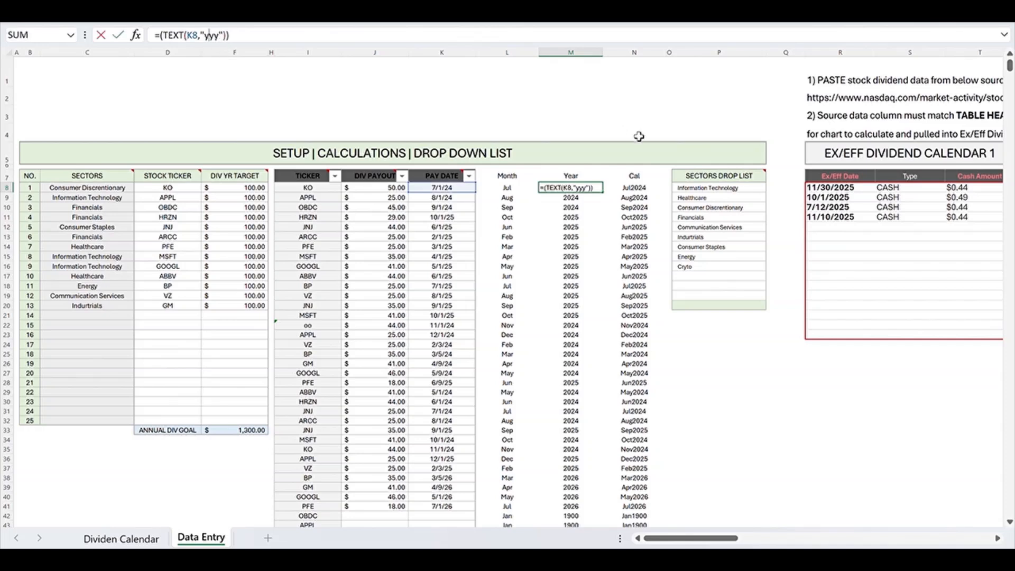
key("Escape")
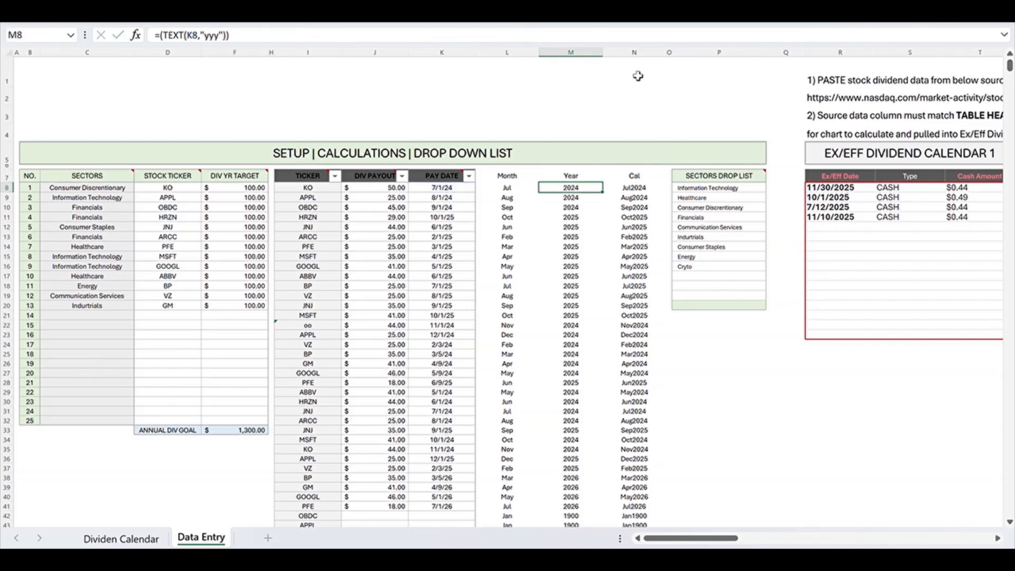
left_click(624, 188)
left_click(172, 40)
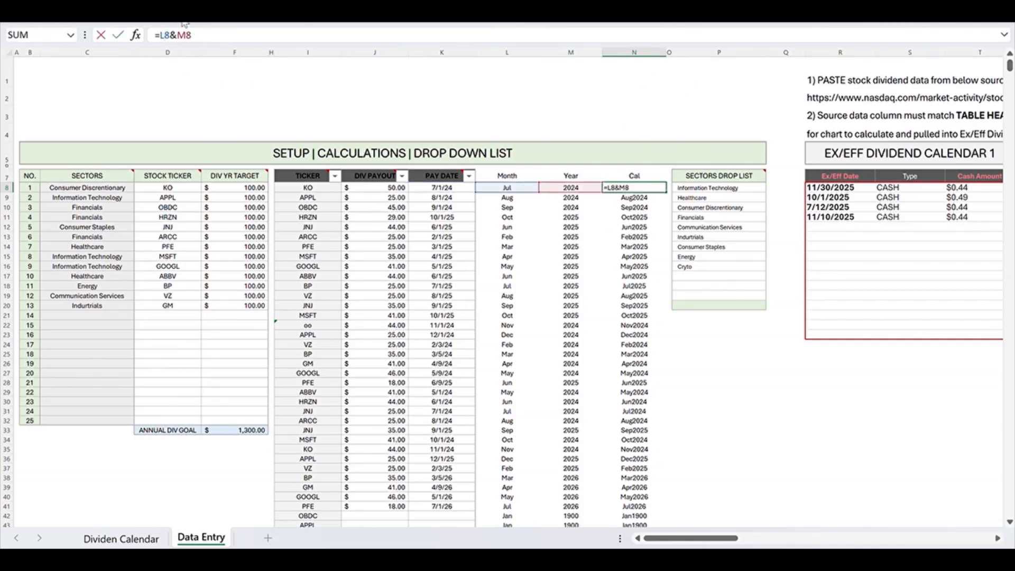
key("Escape")
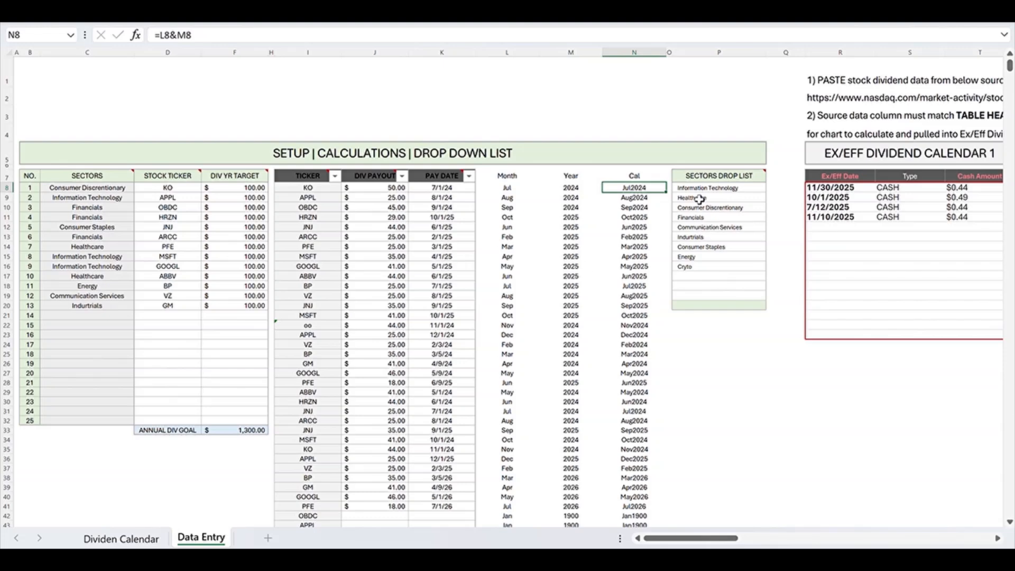
Step: Check how far down the sheet the Month, Year and Cal helper formulas extend, and return to the setup heading
left_click(699, 199)
scroll(442, 324, "down", 6)
scroll(650, 310, "up", 4)
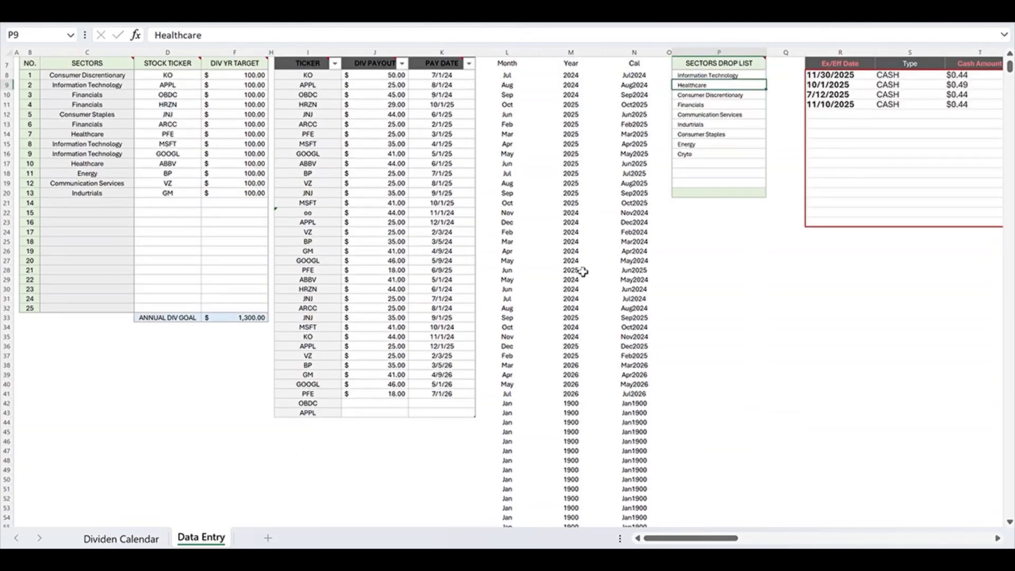
scroll(583, 272, "down", 7)
scroll(480, 227, "up", 5)
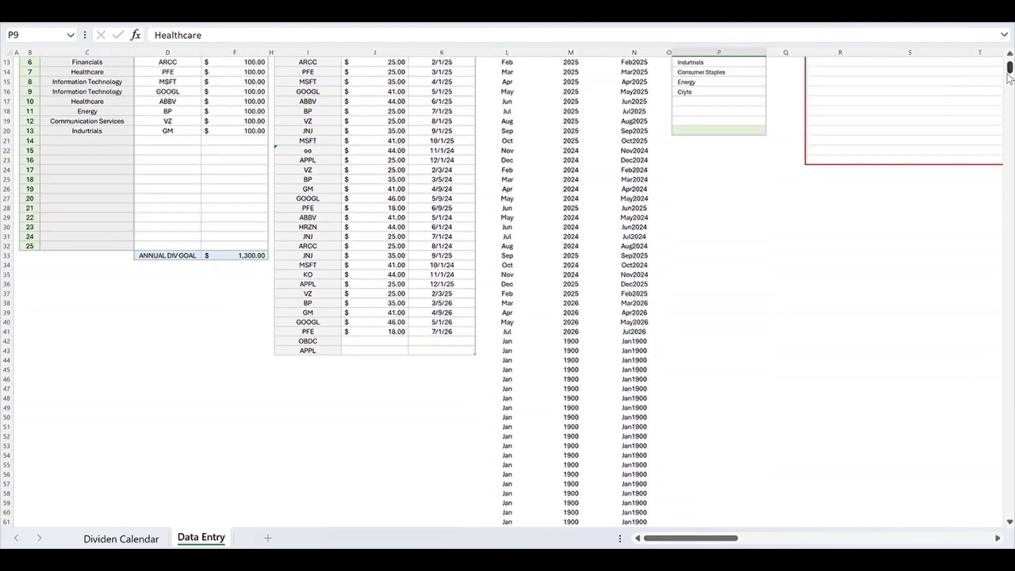
mouse_move(1010, 75)
left_mouse_down()
mouse_move(1010, 414)
mouse_move(994, 322)
mouse_move(1009, 66)
left_mouse_up()
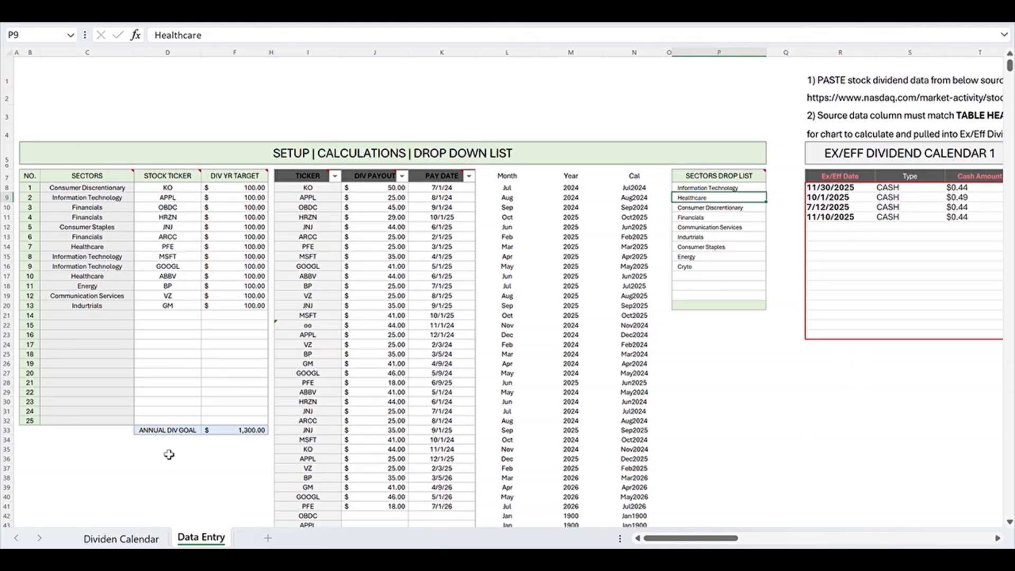
Step: Trace the first Year Target formula in C10 of Dividen Calendar to the target column on Data Entry, and return
left_click(126, 539)
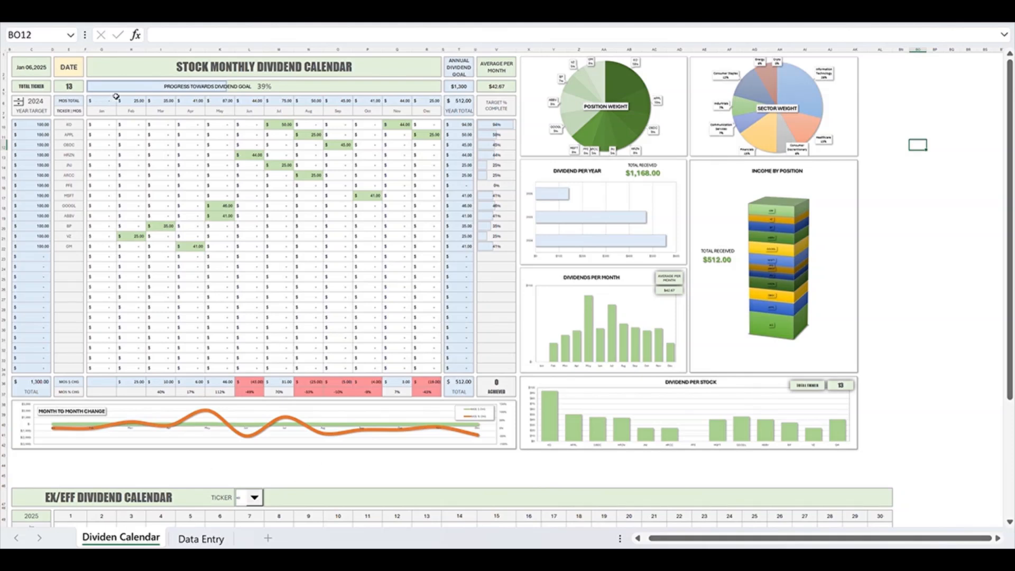
left_click(43, 125)
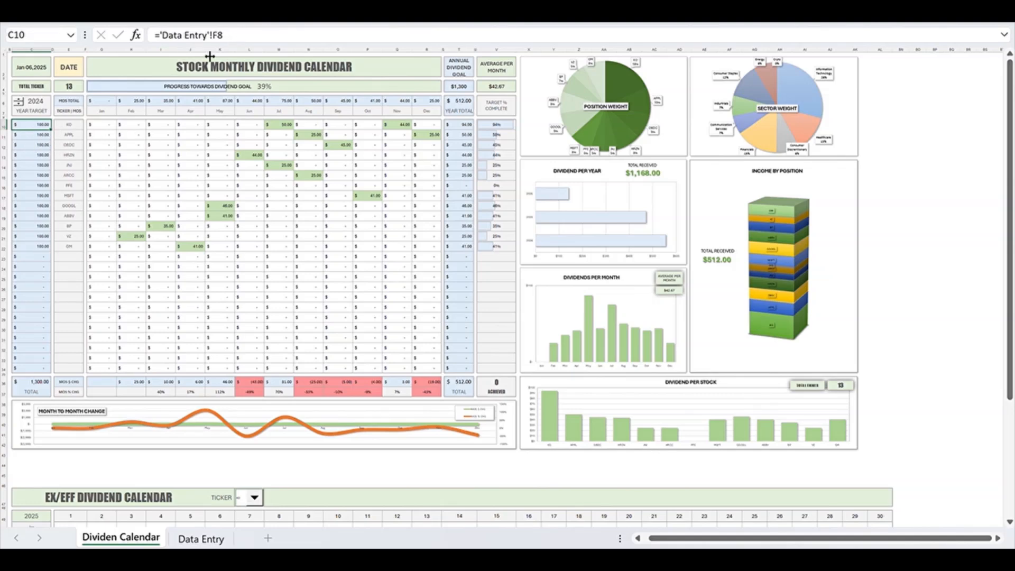
left_click(201, 538)
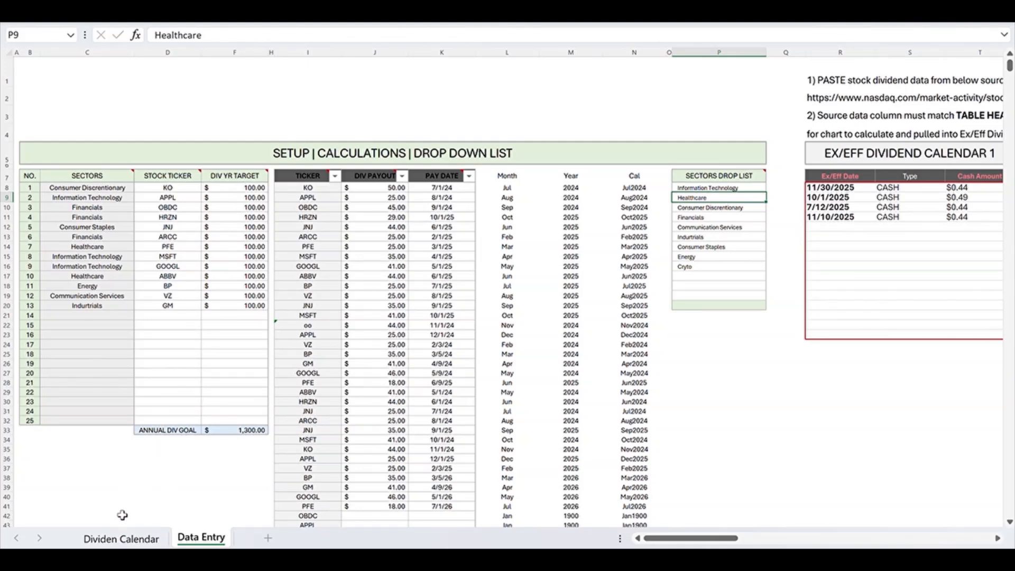
left_click(121, 539)
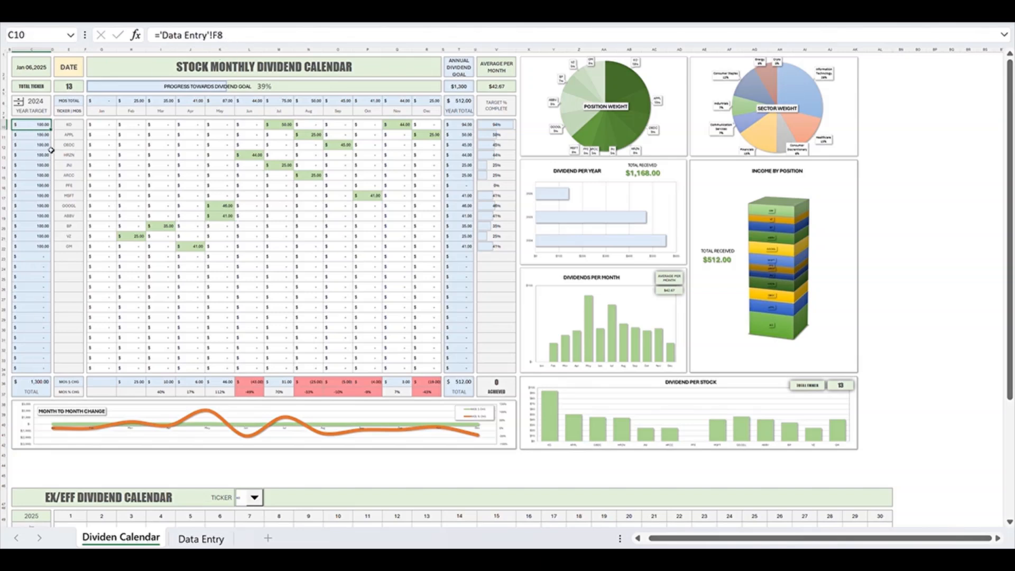
Step: Check the ticker formula in E10 against the stock ticker column on Data Entry, and return to Dividen Calendar
left_click(72, 127)
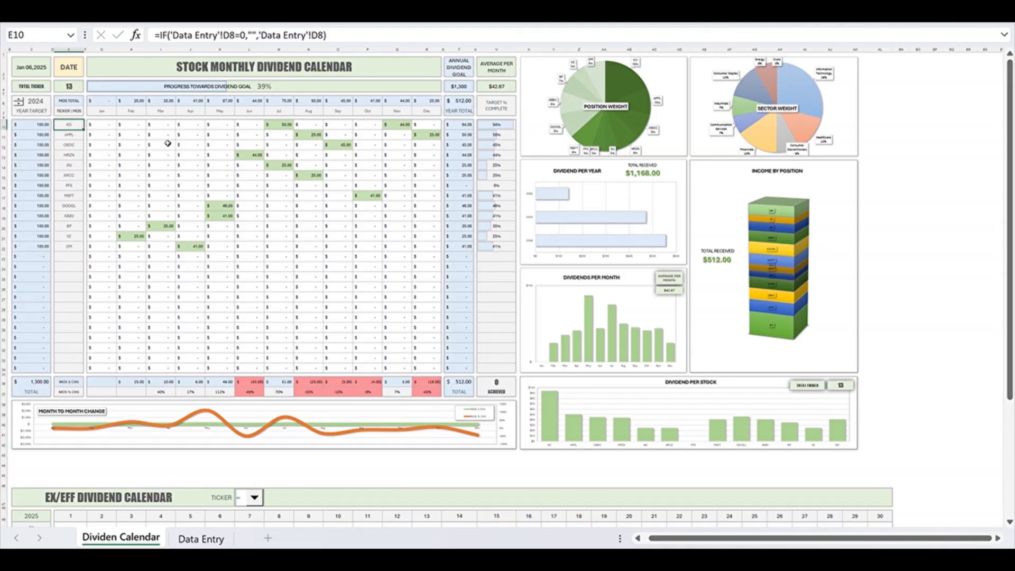
left_click(188, 539)
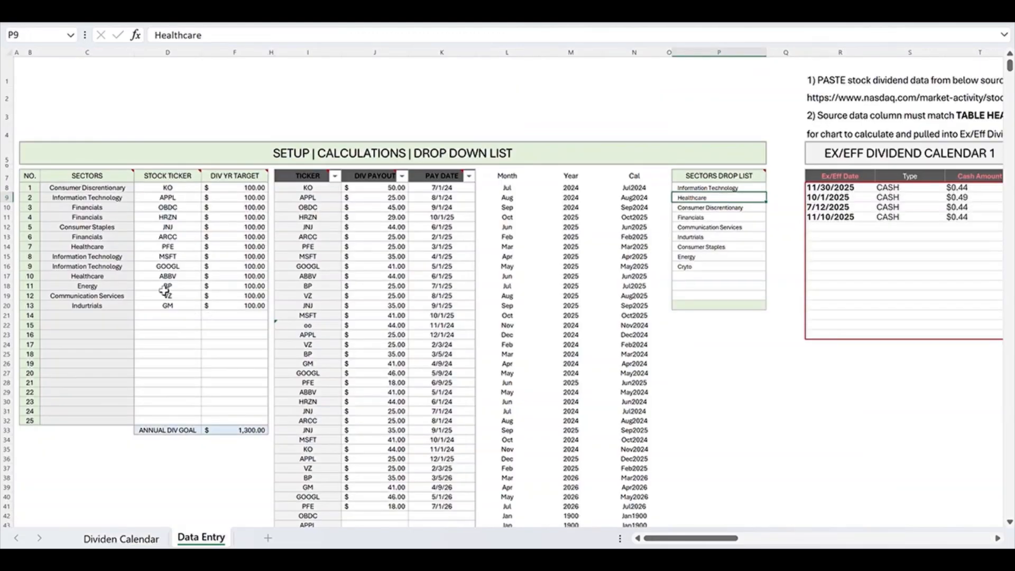
left_click(136, 539)
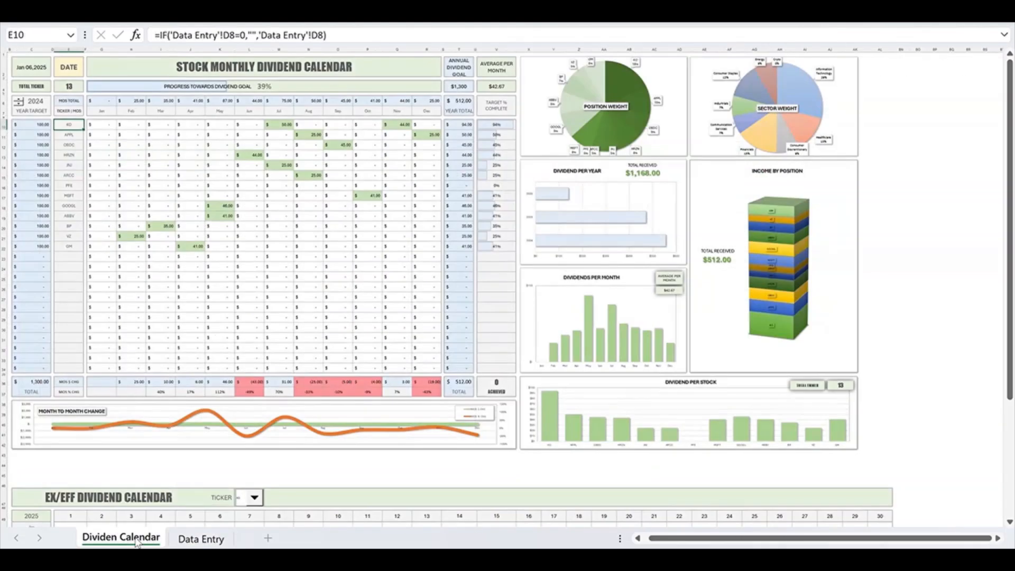
Step: Examine the full SUMIFS formula in G10, the January dividend cell for KO, without changing it
left_click(100, 125)
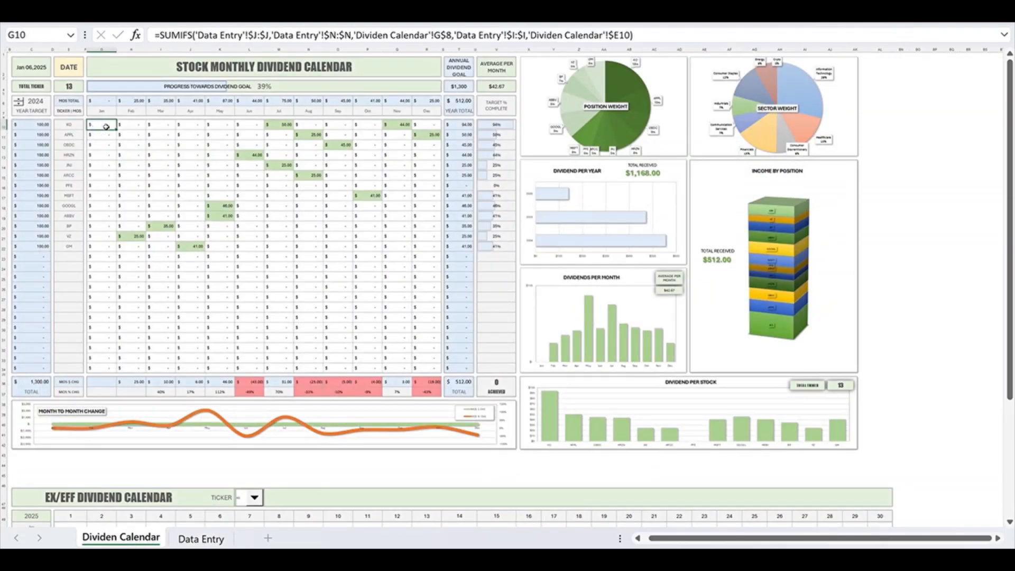
left_click(649, 43)
left_click_drag(649, 43, 82, 27)
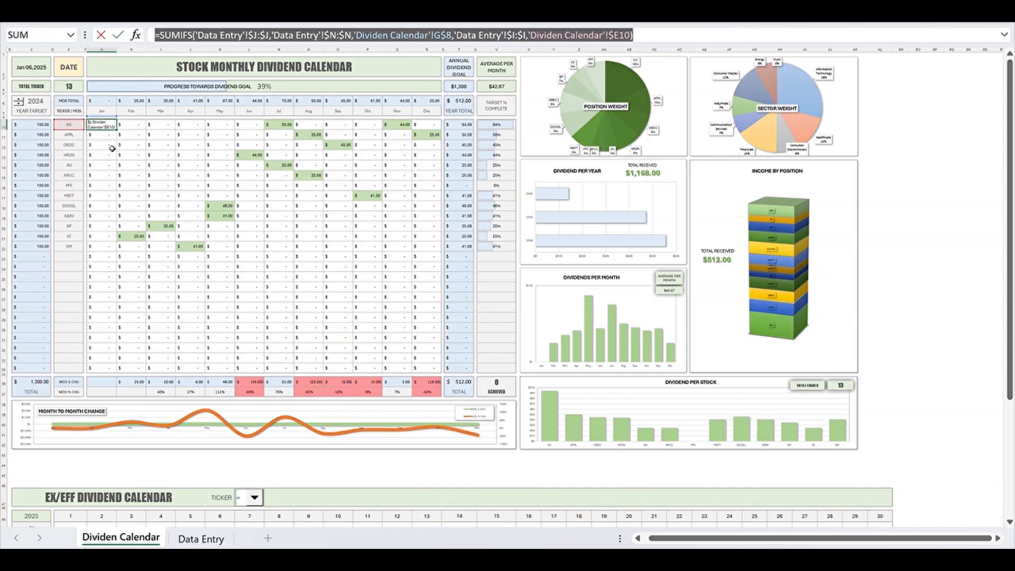
key("Escape")
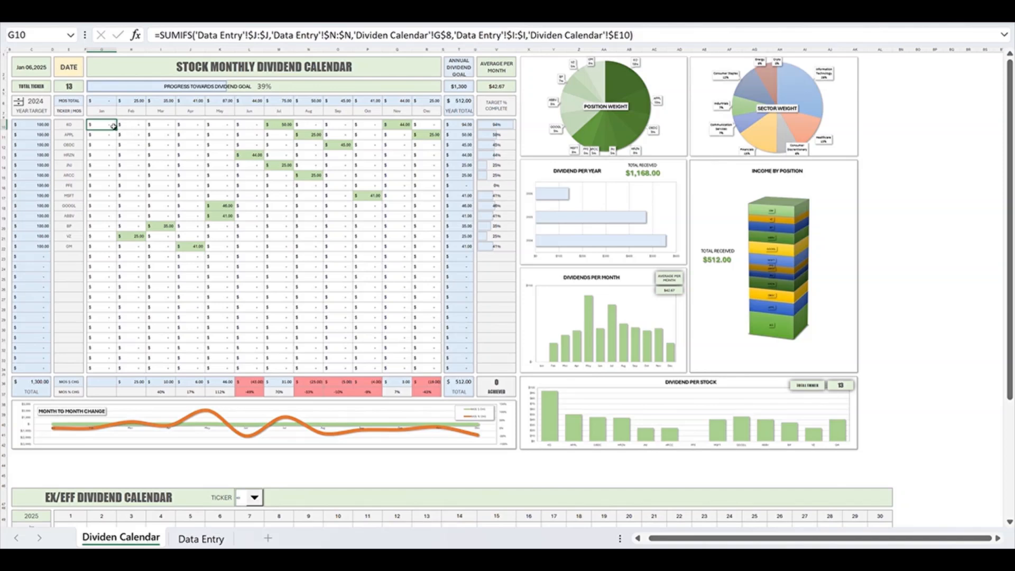
left_click(186, 37)
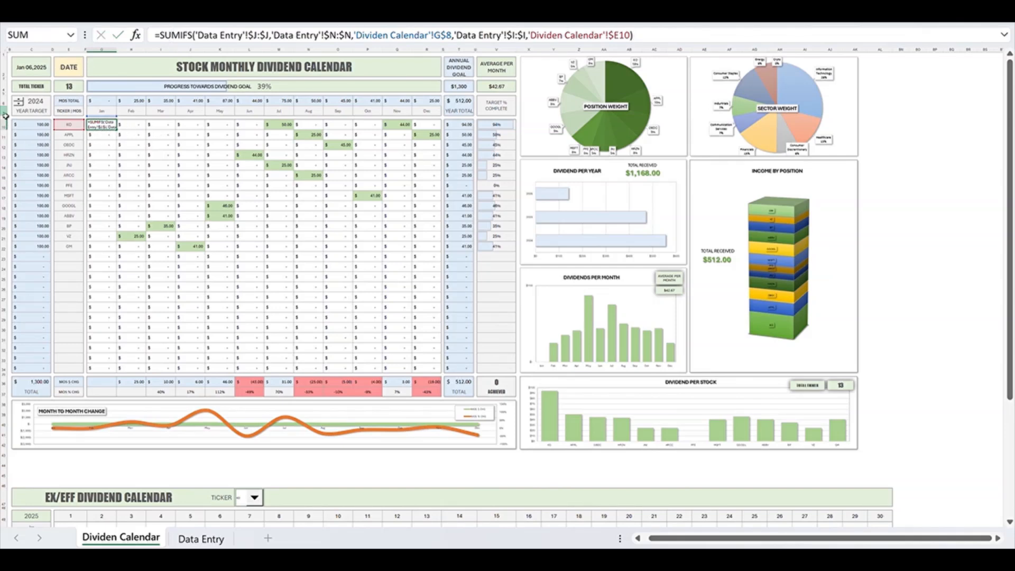
Step: Unhide the month-and-year helper row 8 beneath the month headings, and select the January dividend cell for KO
left_click_drag(5, 113, 6, 120)
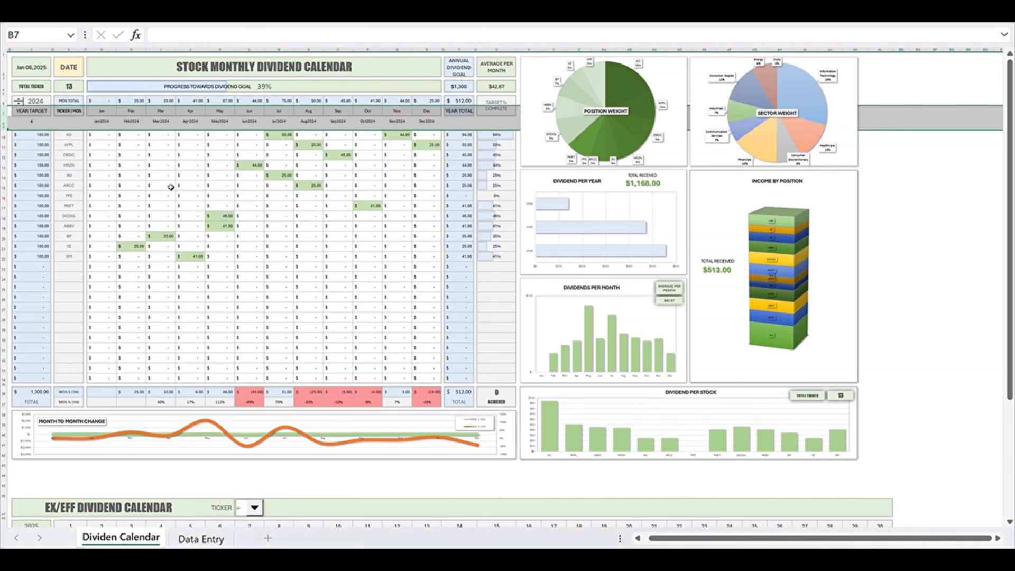
left_click(102, 175)
left_click(100, 138)
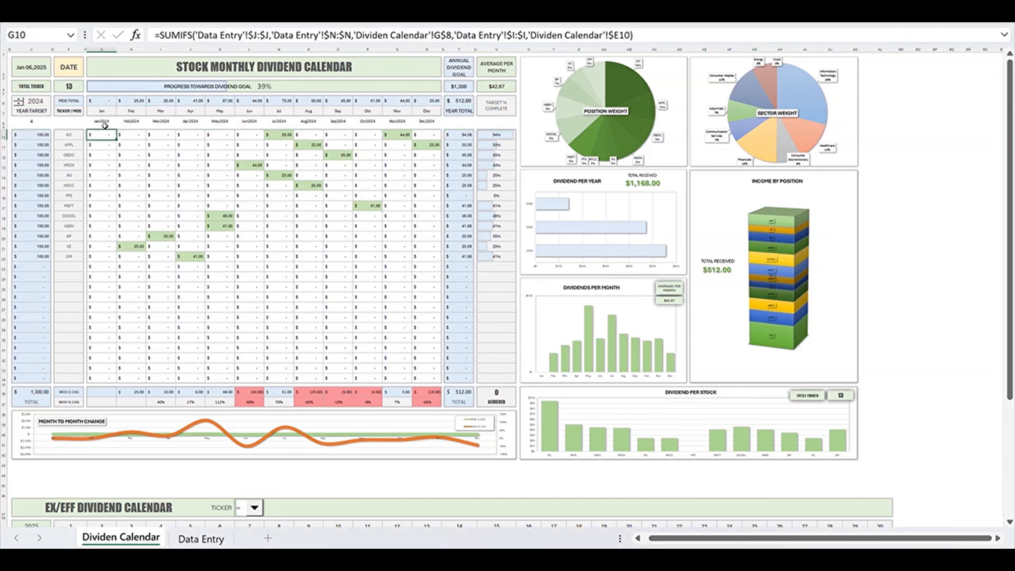
Step: Examine the formula in G8 that joins the month heading with the selected year, leaving it unchanged
left_click(99, 122)
left_click(185, 38)
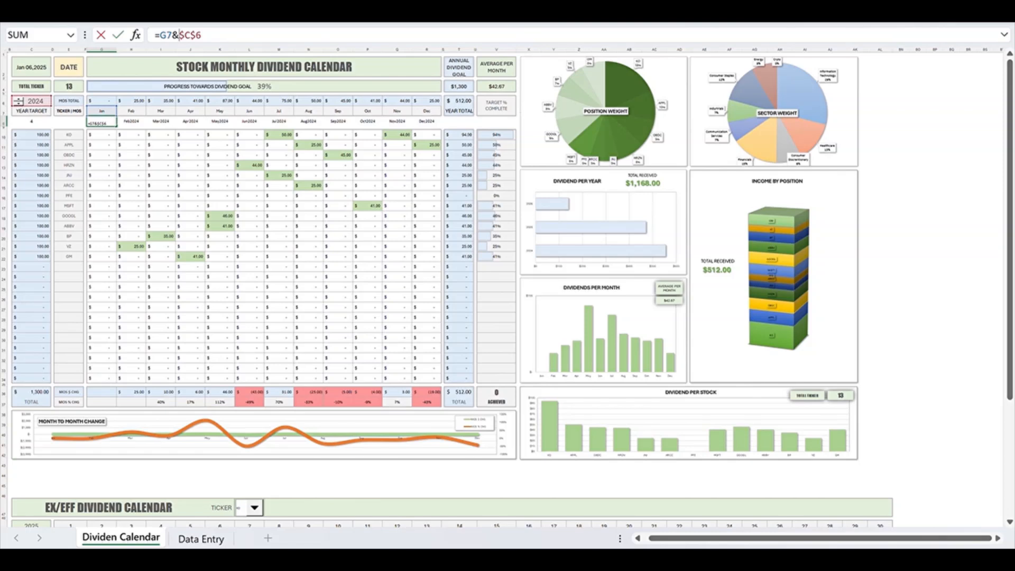
key("Escape")
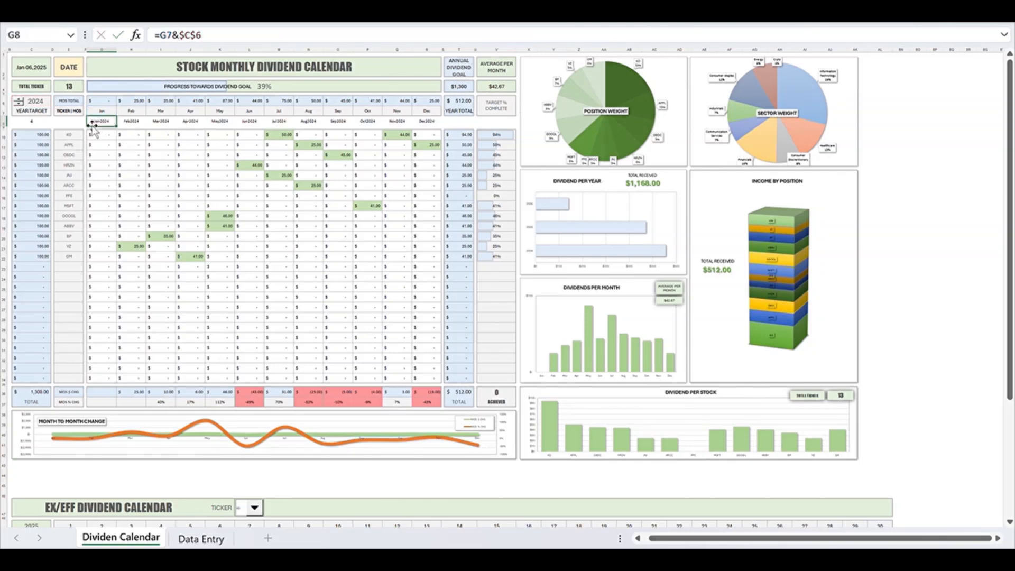
Step: Switch the dashboard year to 2023 and return it to 2024
left_click(23, 107)
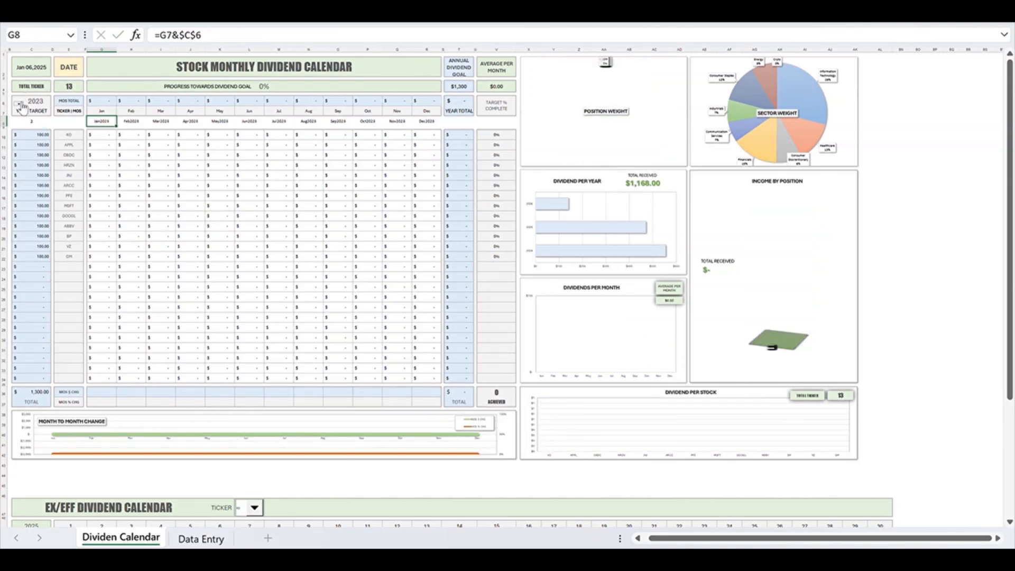
left_click(21, 104)
left_click(22, 102)
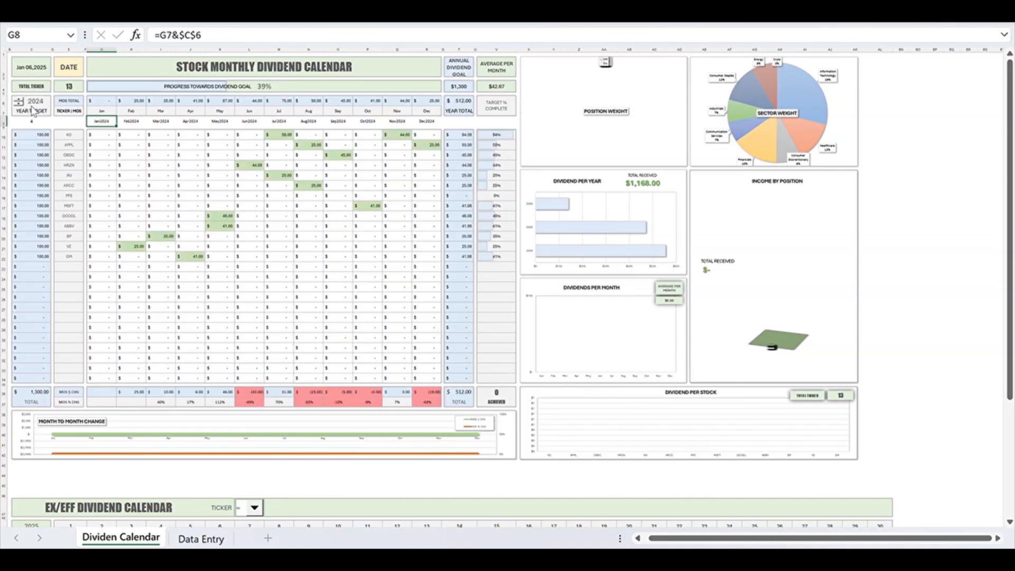
Step: Compare the SUMIFS references in G10 with their source columns I to N on Data Entry, and return to Dividen Calendar
left_click(102, 144)
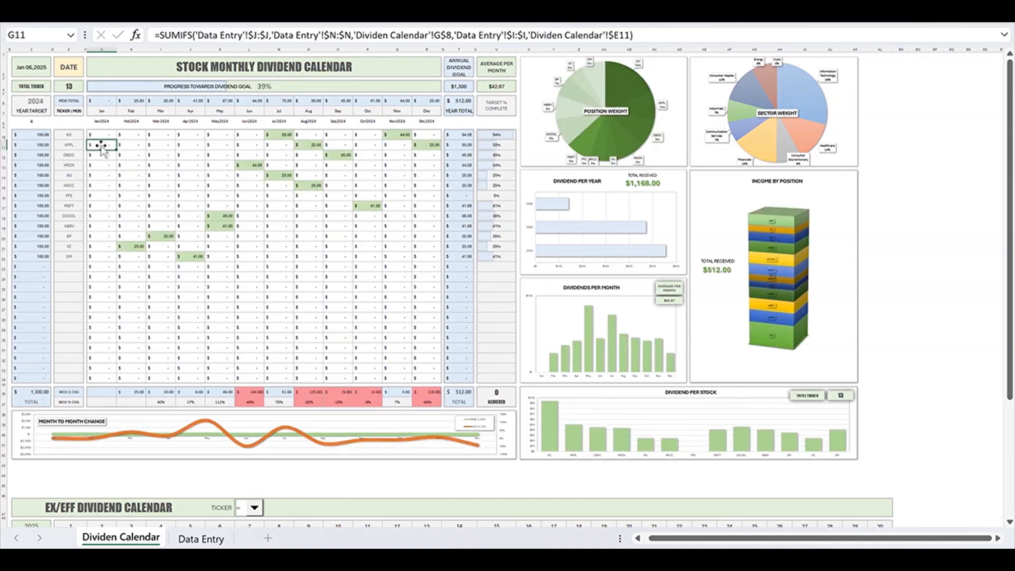
left_click(106, 134)
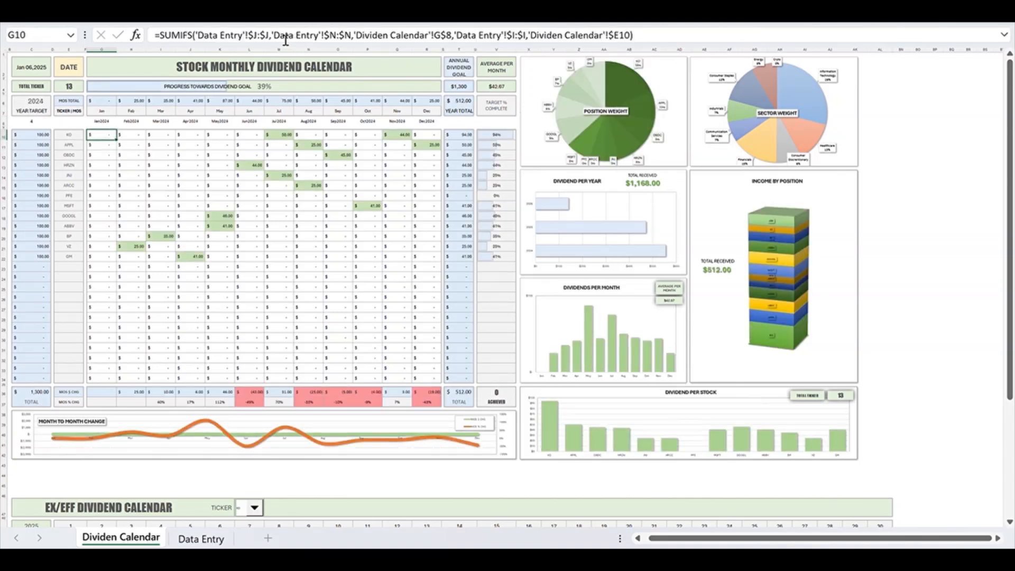
left_click(277, 38)
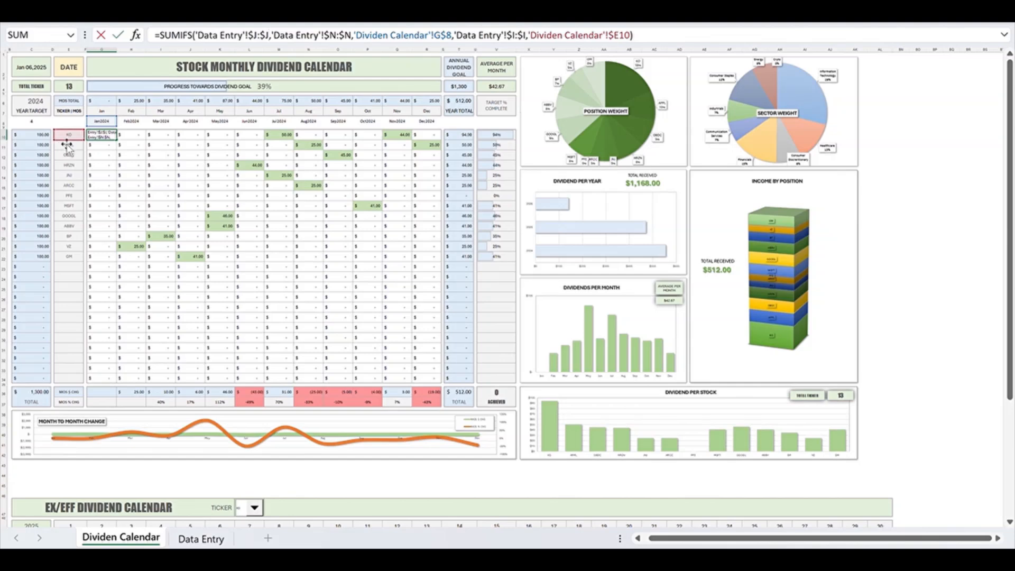
left_click(201, 539)
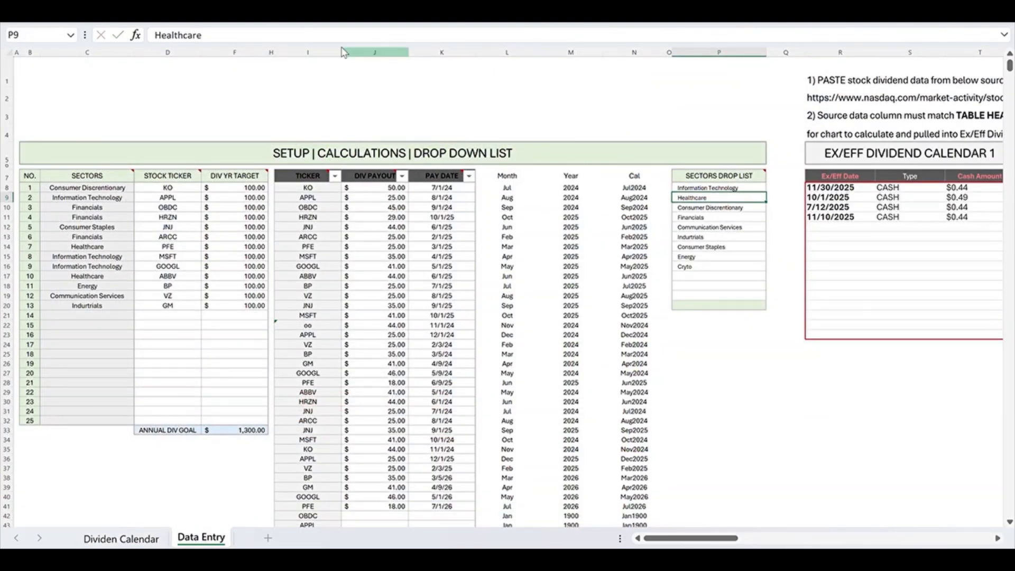
left_click(307, 52)
left_click_drag(306, 55, 640, 89)
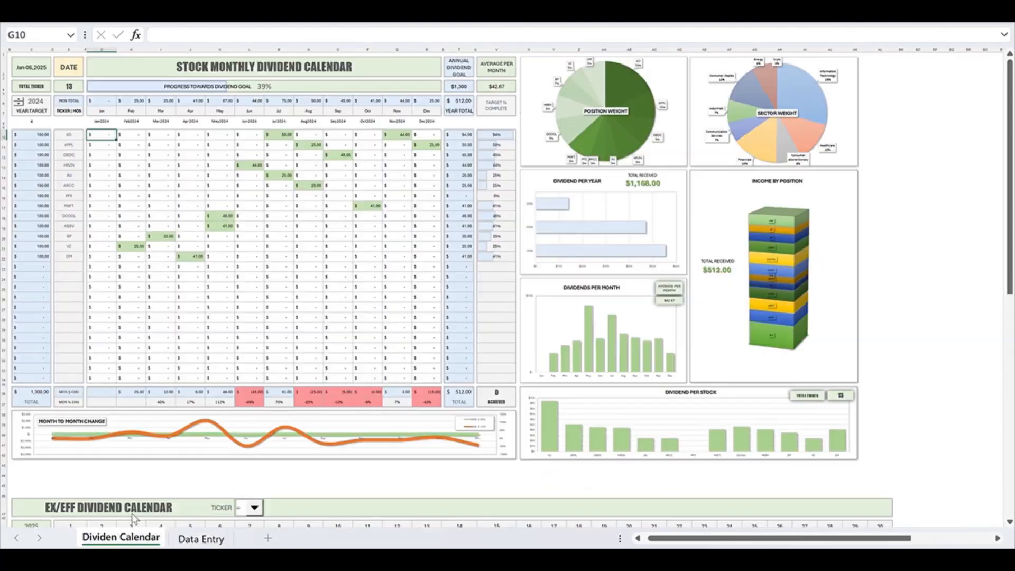
left_click(121, 545)
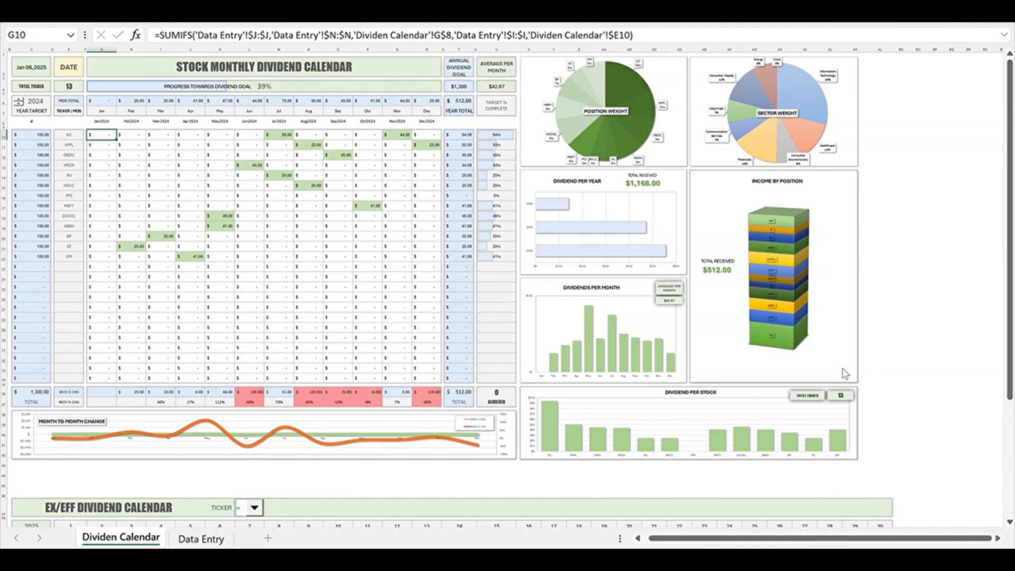
Step: Examine the Year Total formula in T10 and the Target % Complete formulas in V10 and V11
left_click(288, 287)
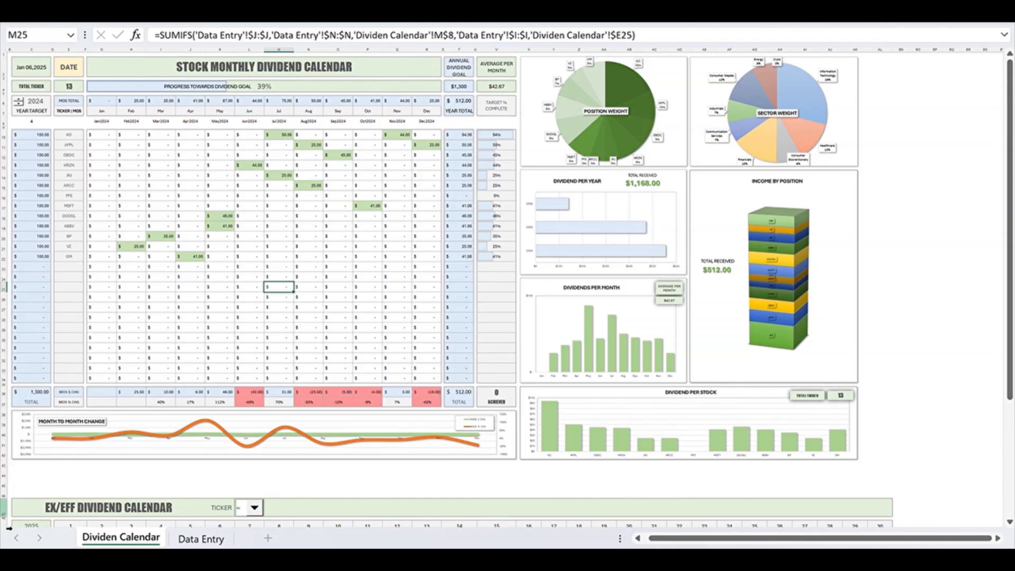
left_click(469, 136)
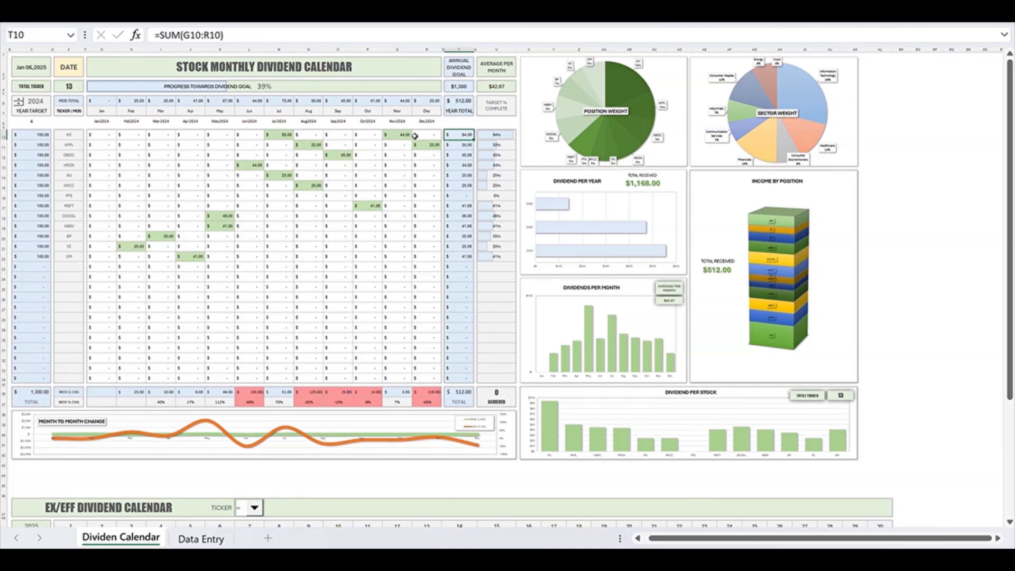
left_click(199, 40)
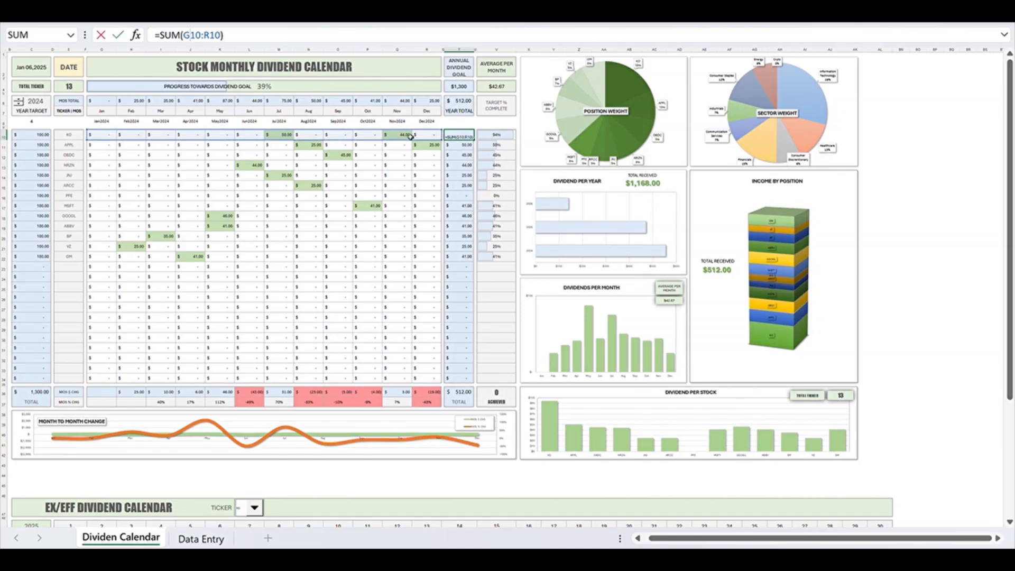
left_click(496, 136)
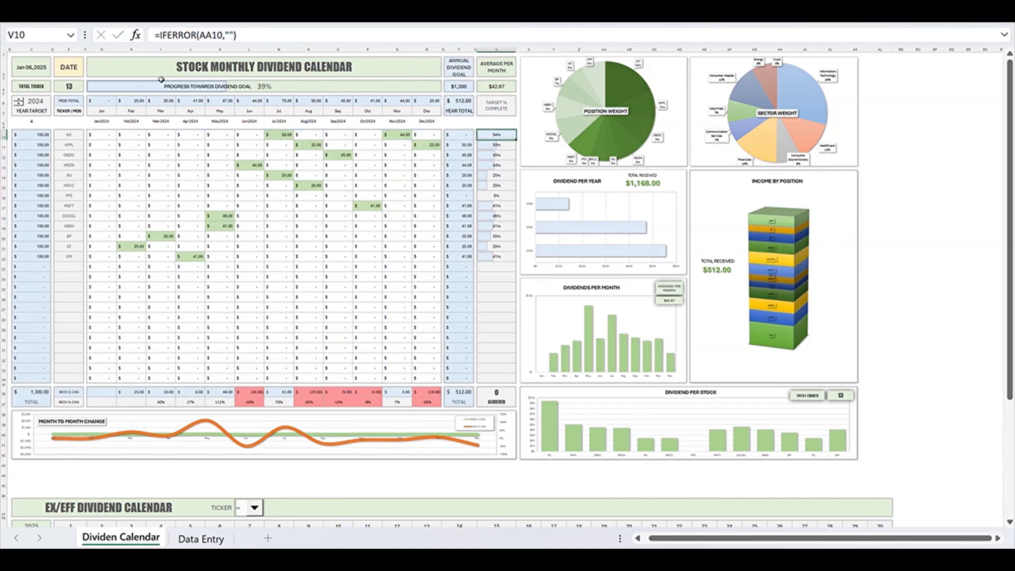
left_click(233, 41)
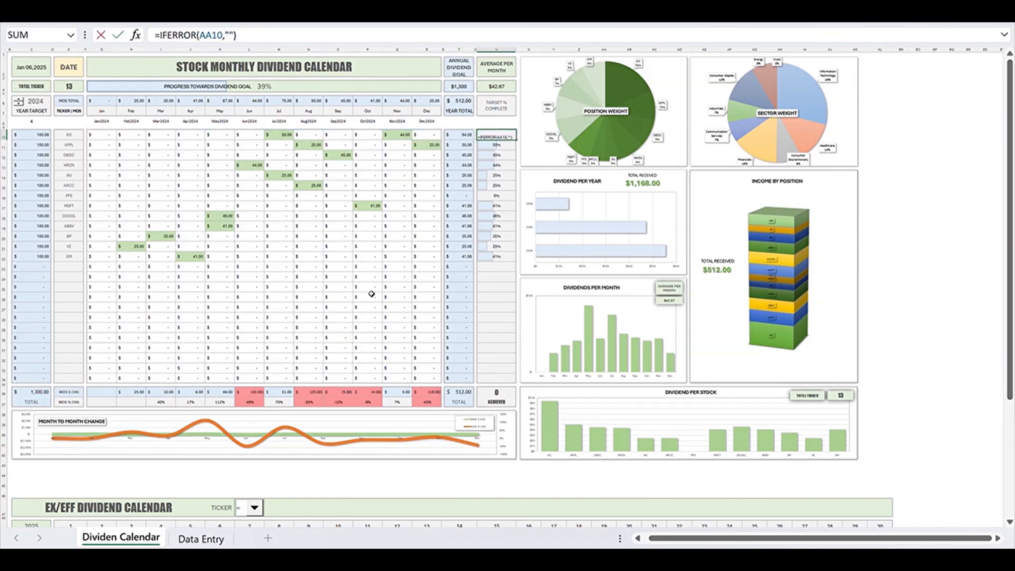
left_click(488, 146)
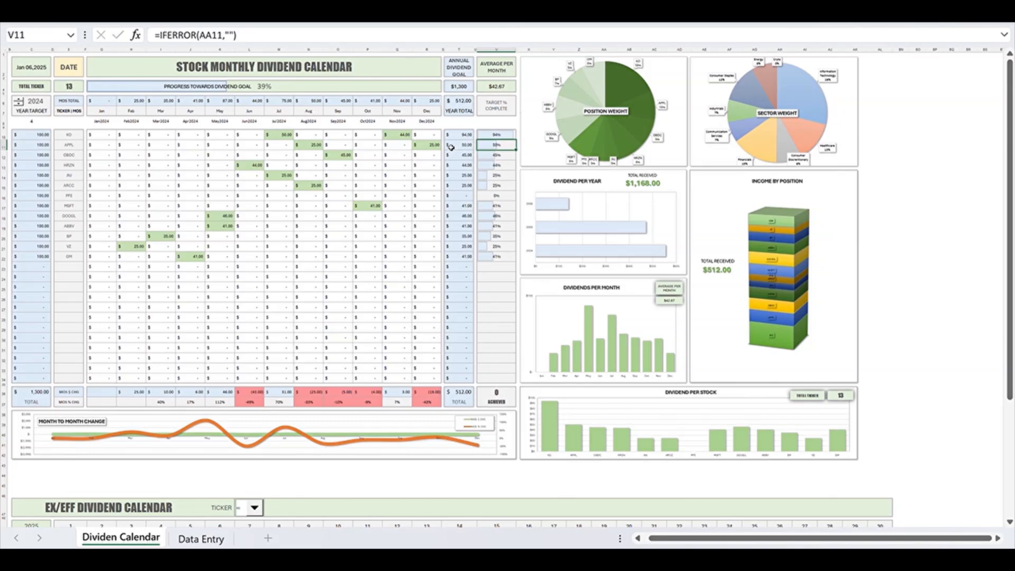
Step: Move the Position Weight, Dividend Per Year and Dividends Per Month charts to the right, off the helper columns beside Target % Complete
left_click_drag(496, 49, 528, 50)
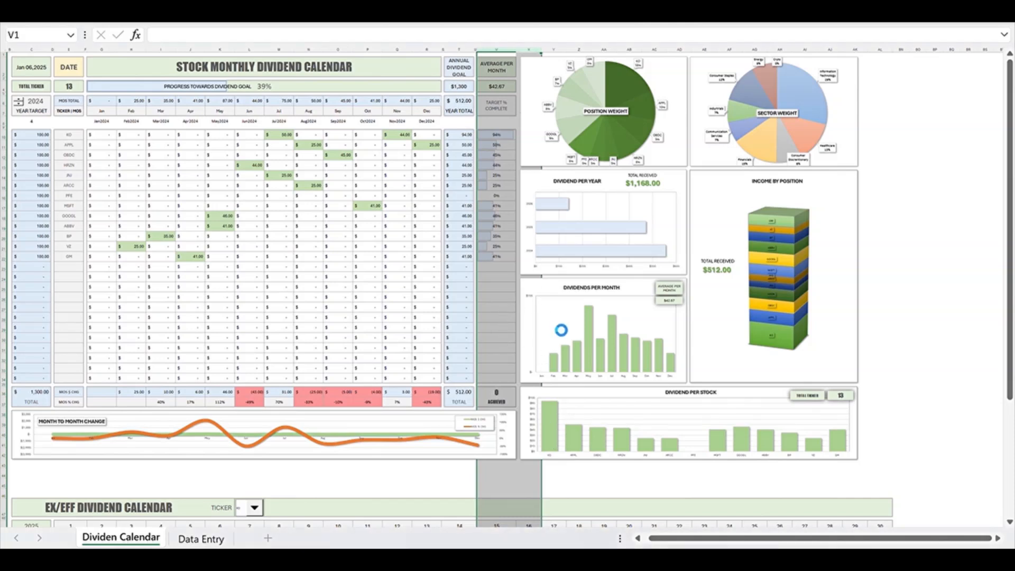
left_click(595, 58)
left_click_drag(595, 58, 686, 67)
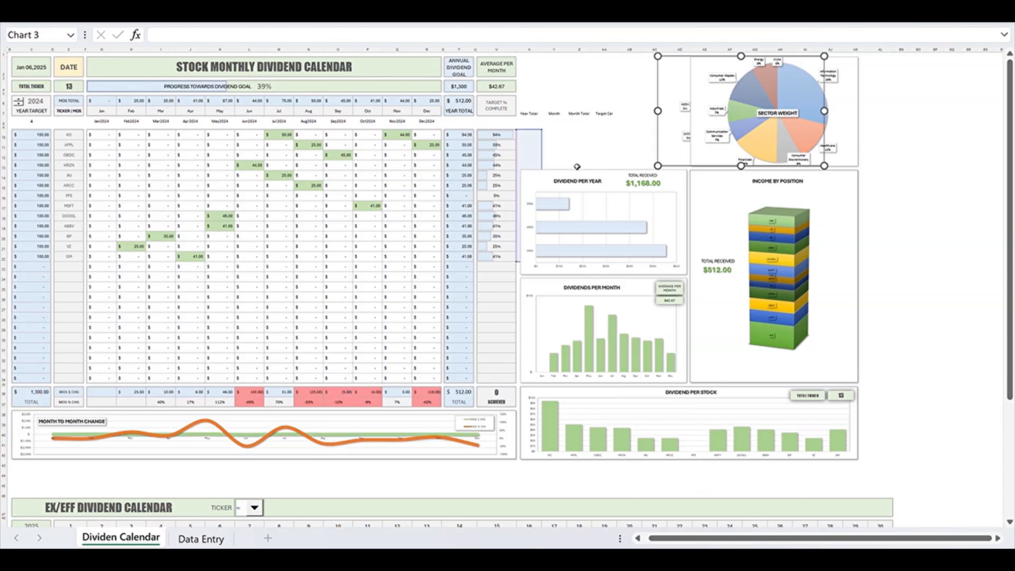
left_click_drag(569, 177, 686, 182)
left_click_drag(555, 288, 629, 273)
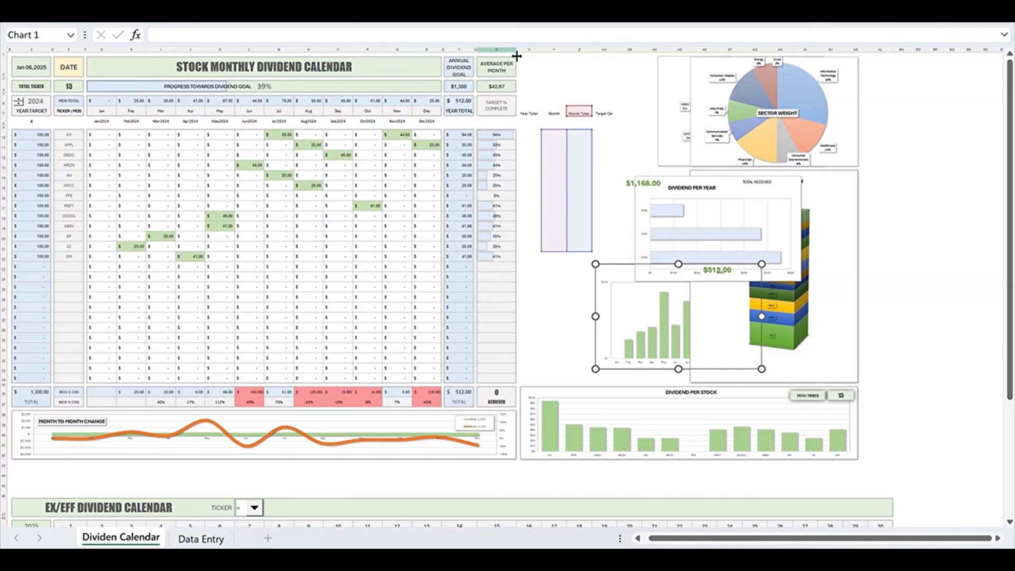
Step: Set the font color of columns V to AB to black and deselect them
left_click_drag(513, 52, 629, 50)
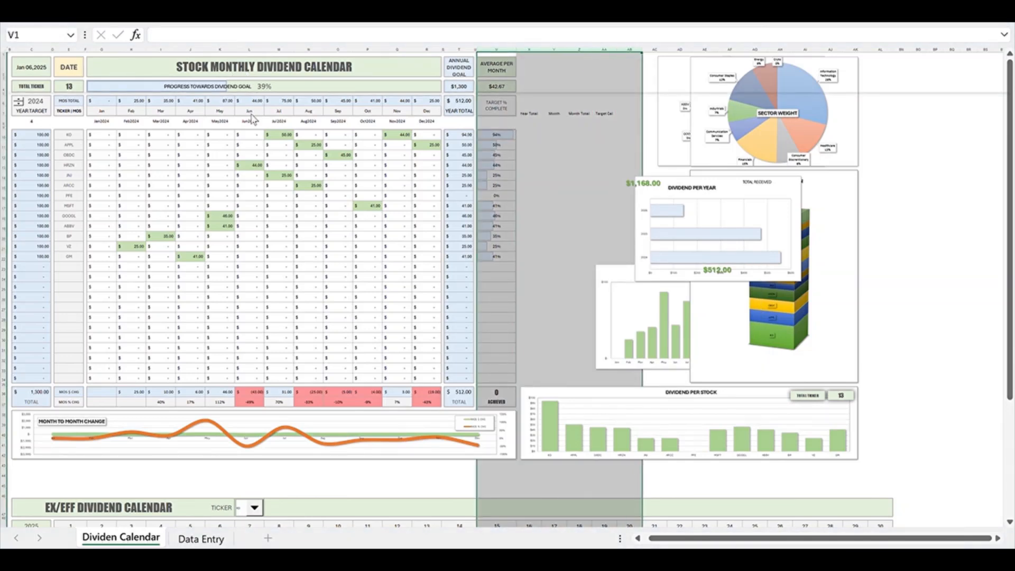
left_click(234, 146)
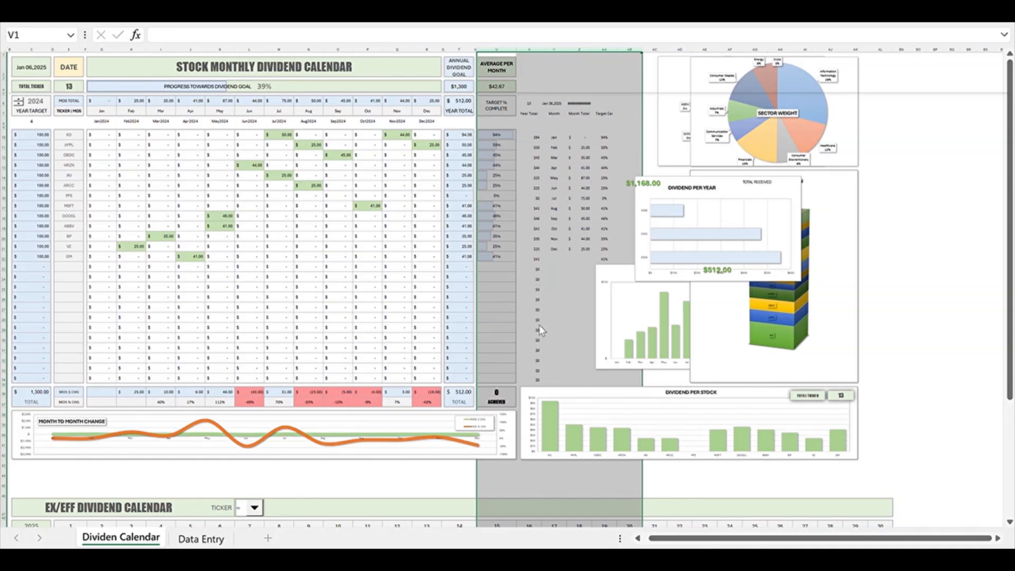
left_click(391, 276)
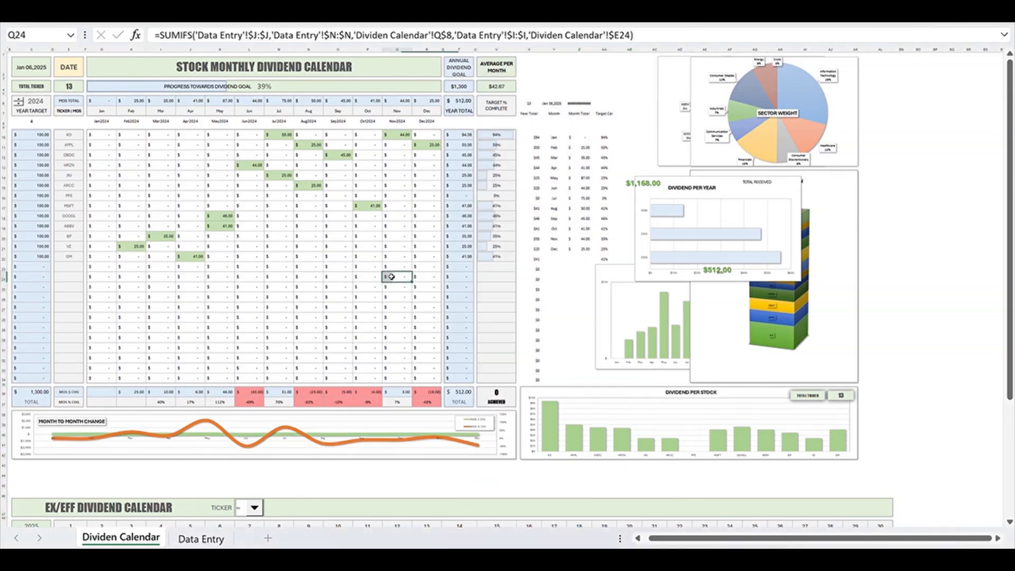
Step: Trace the Target % Complete formula in V10 to its referenced helper cell AA10
left_click(489, 136)
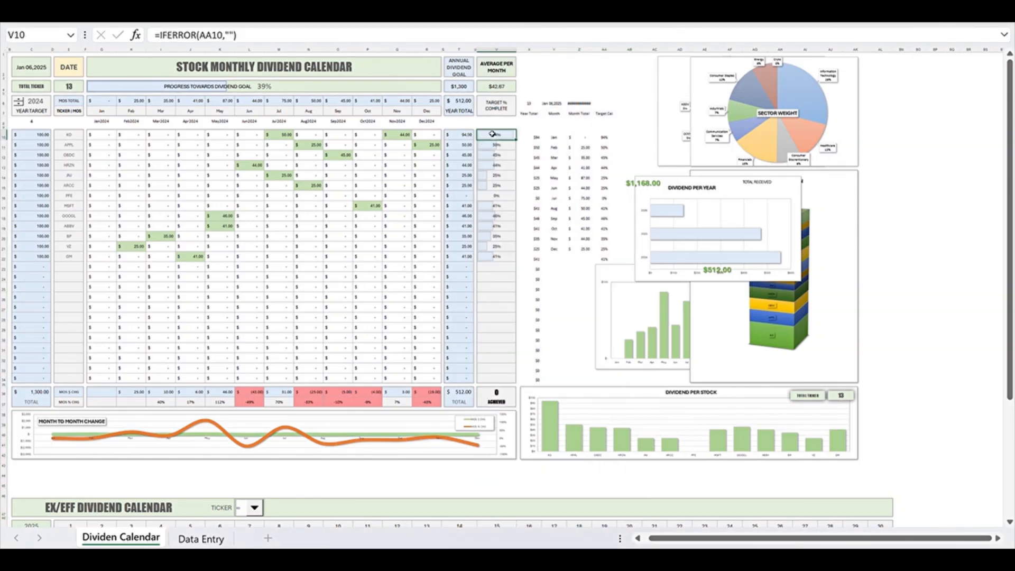
double_click(490, 136)
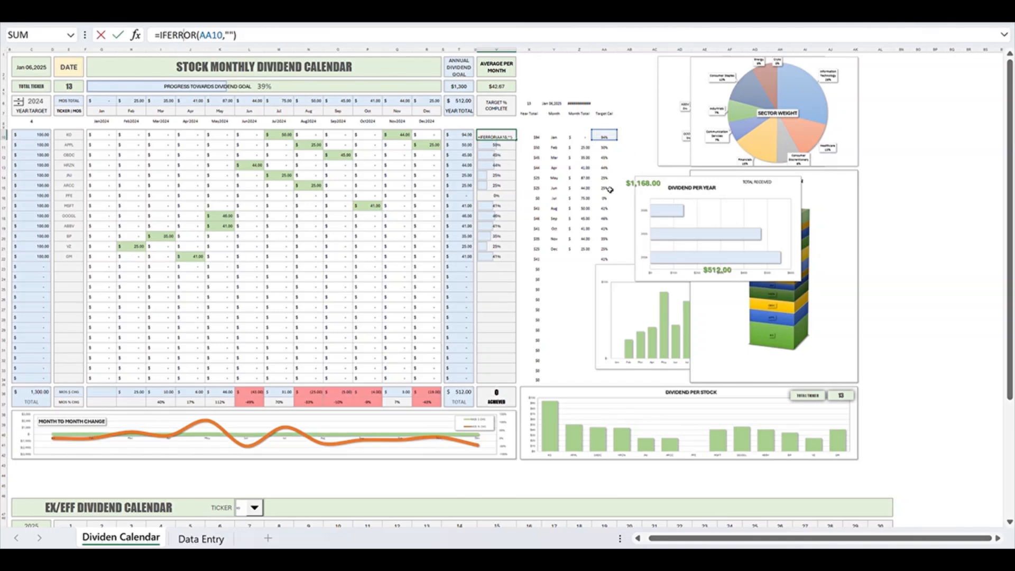
key("Escape")
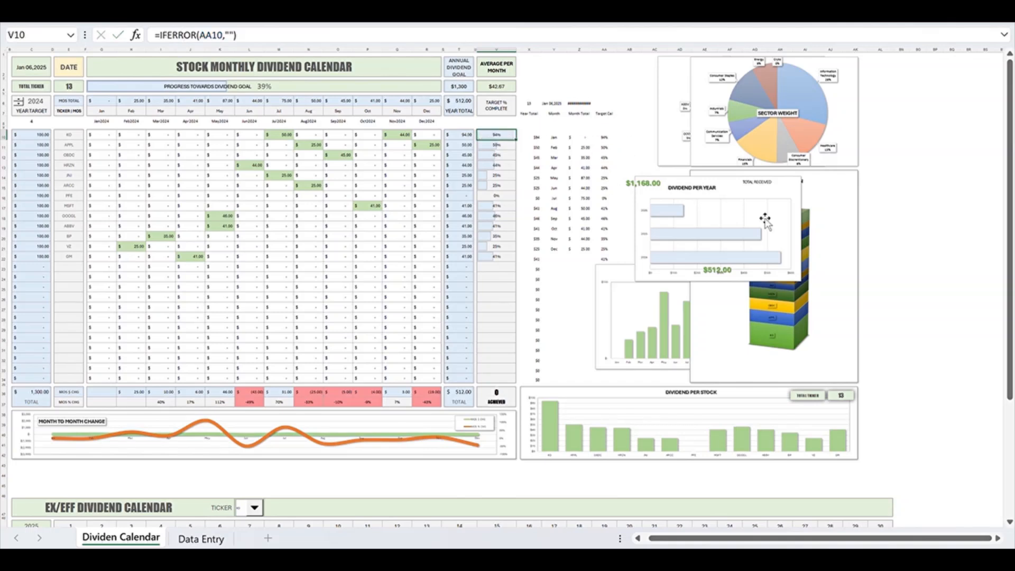
Step: Move the Dividends Per Month chart further right, off column AA, and examine the IFERROR formulas in AA22 to AA24
left_click_drag(600, 281, 647, 285)
left_click(606, 258)
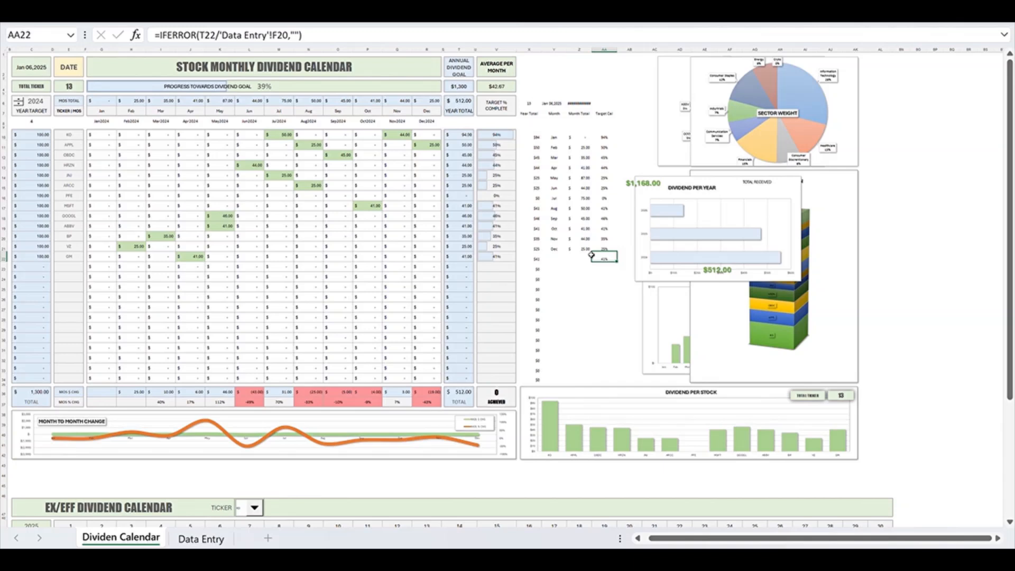
left_click(172, 35)
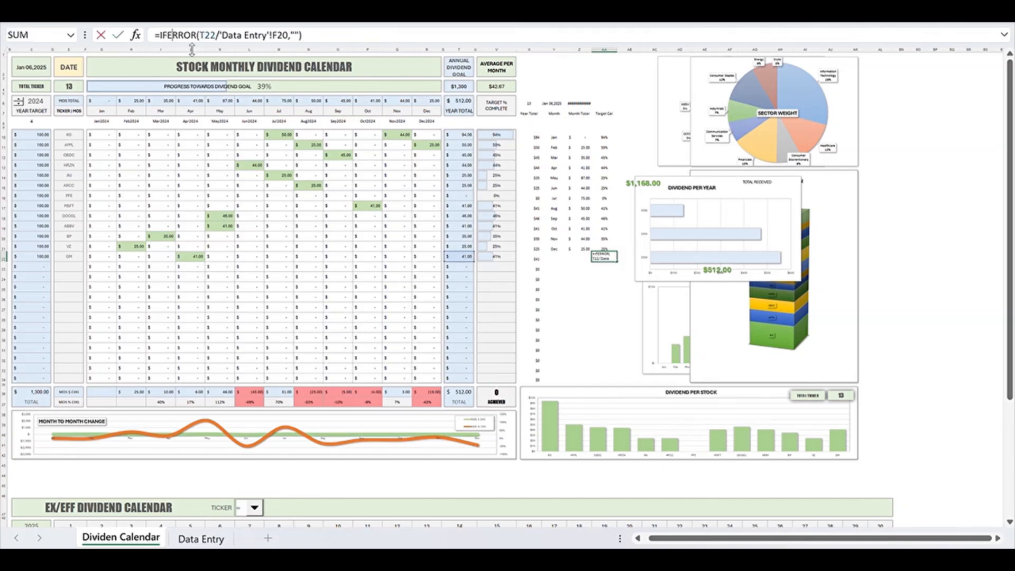
left_click(601, 276)
left_click(615, 298)
left_click(606, 276)
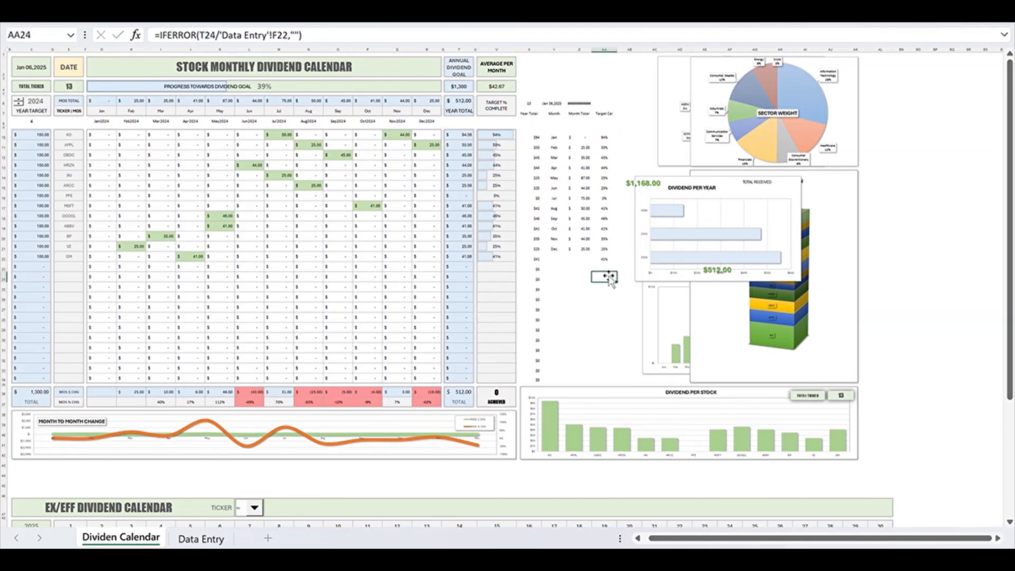
double_click(603, 266)
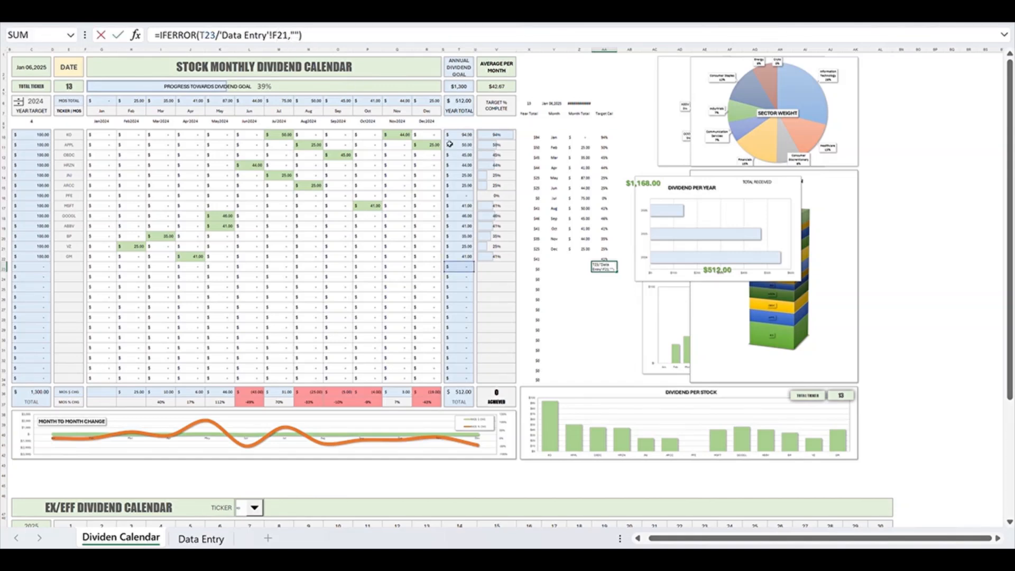
key("Escape")
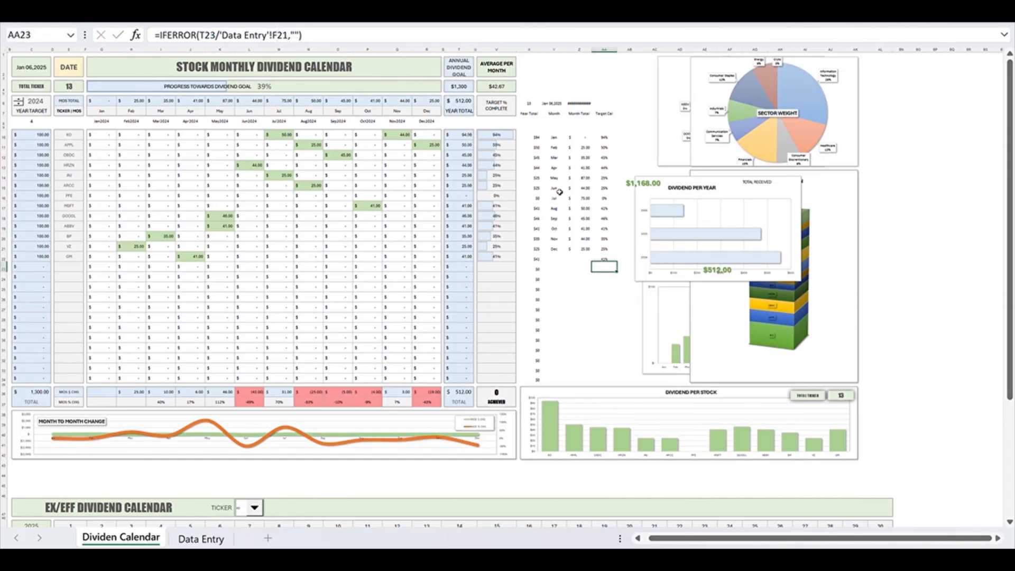
Step: Compare the AA10 formula's references to T10 and 'Data Entry'!F8 with their sources, and return to Dividen Calendar
left_click(603, 136)
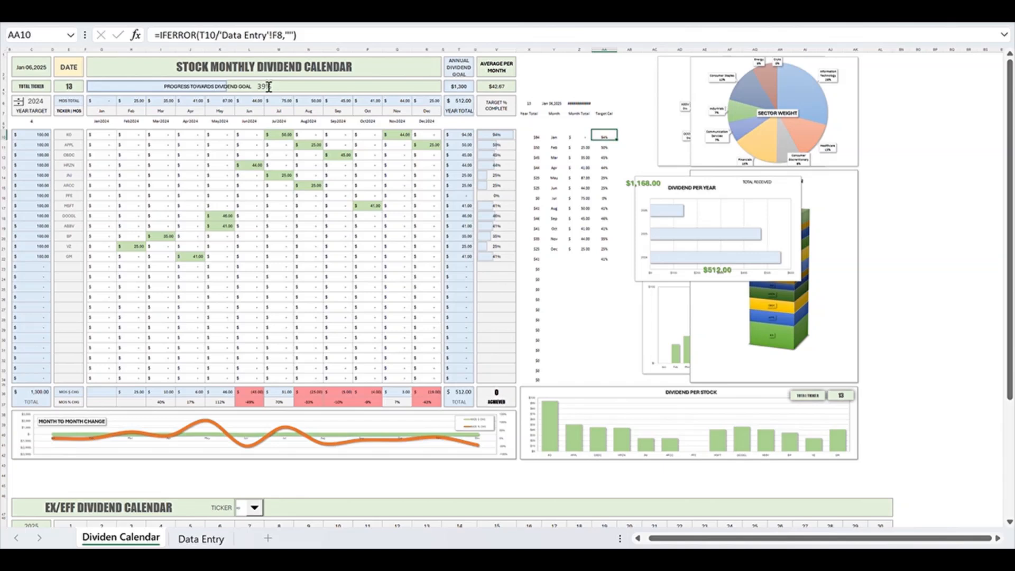
left_click(215, 37)
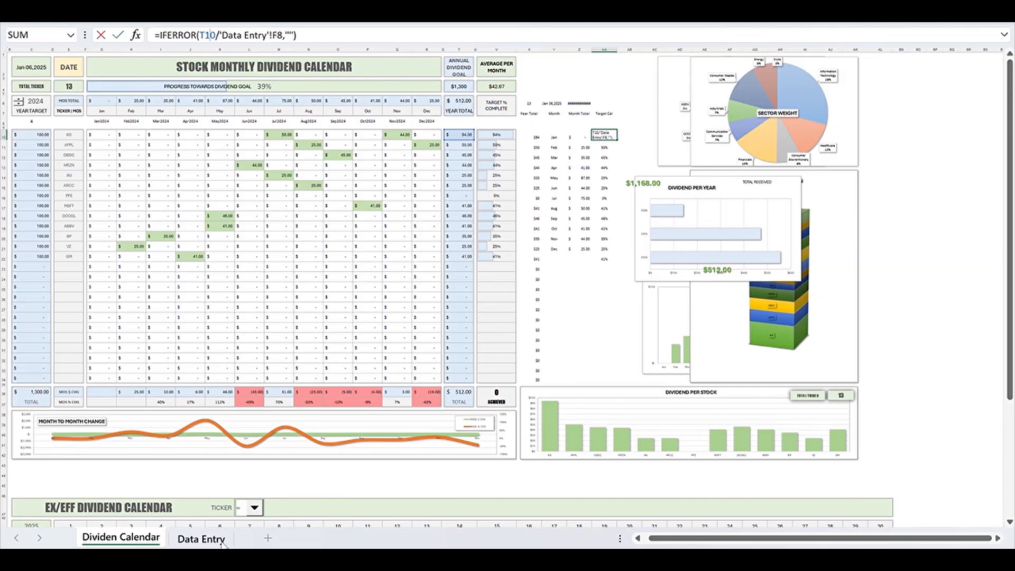
left_click(200, 538)
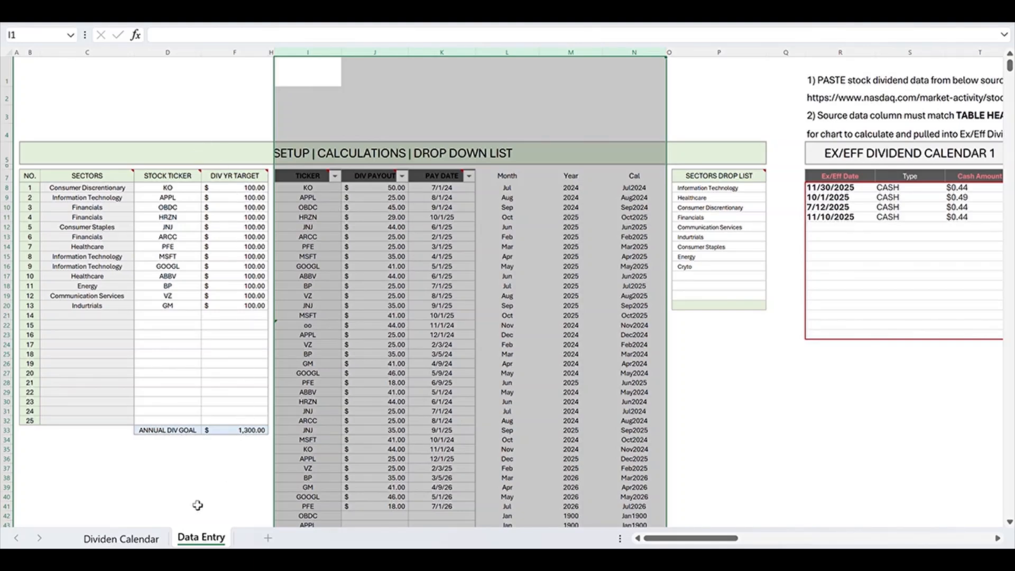
left_click(105, 544)
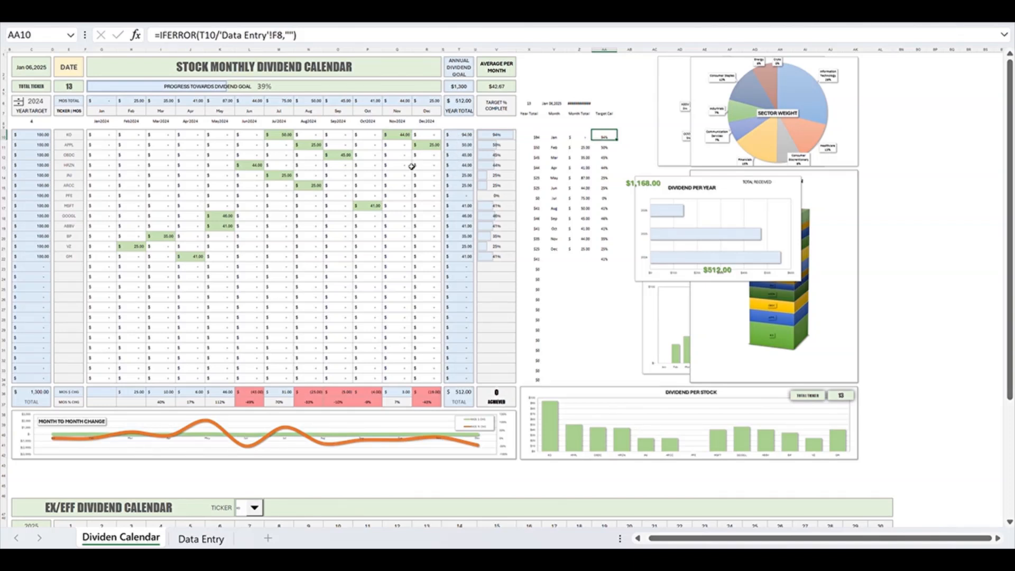
Step: Review the Year Total formula in T10 alongside the Target % Complete formula in V10
left_click(459, 130)
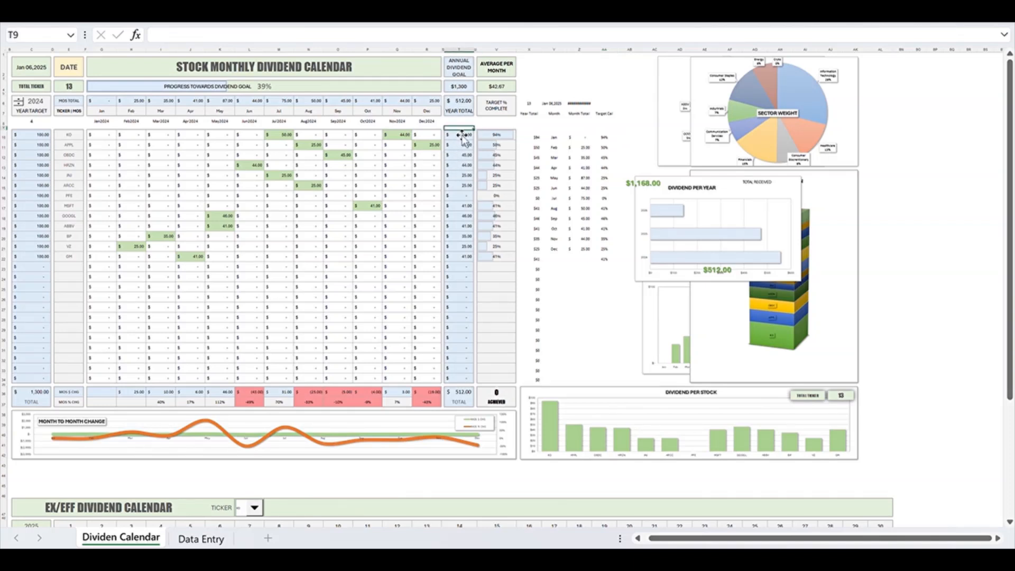
left_click(460, 136)
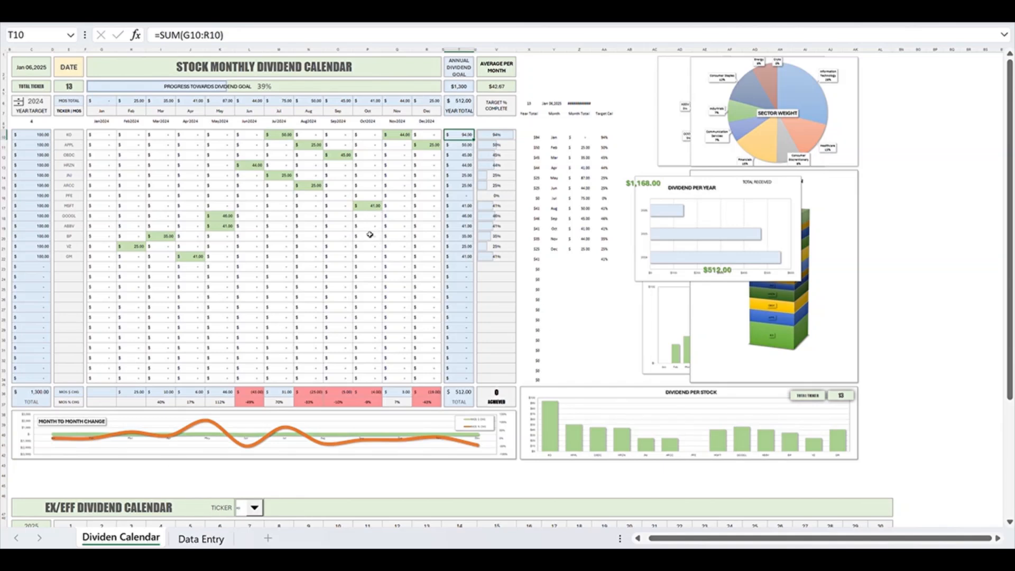
left_click(505, 135)
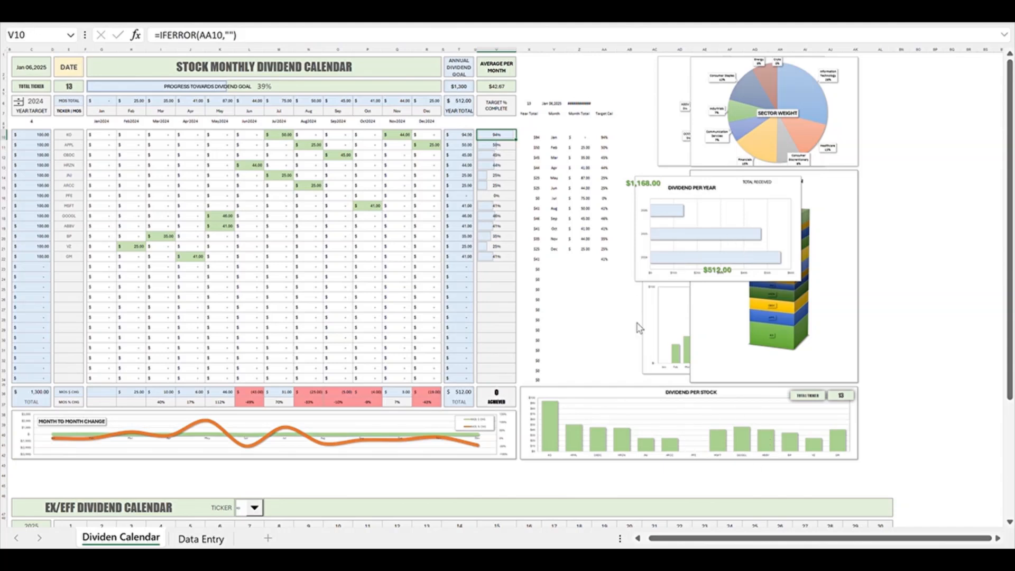
Step: Examine the progress bar formula in G4, its AA38 reference and the annual dividend goal on Data Entry
left_click(96, 89)
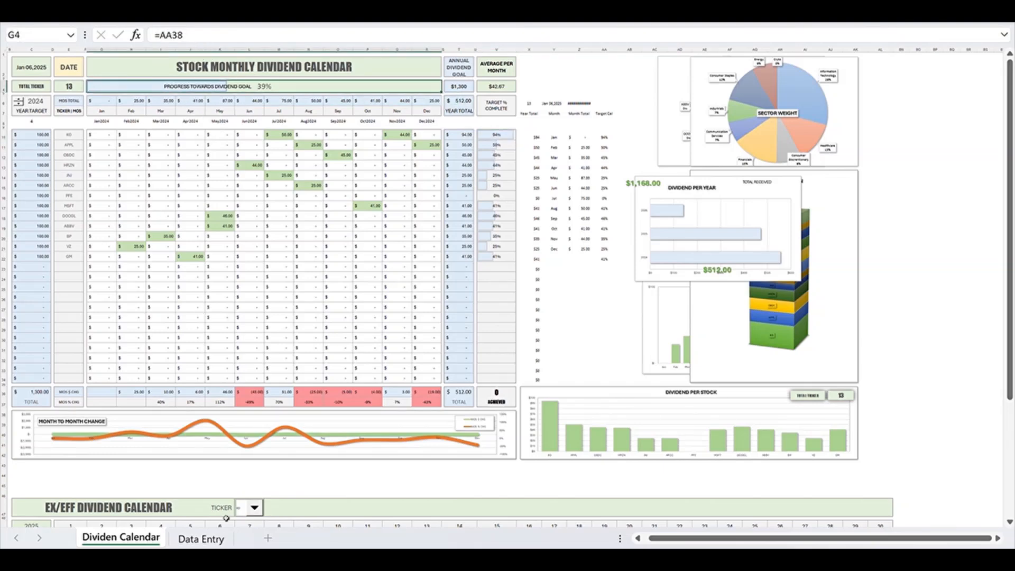
left_click(211, 538)
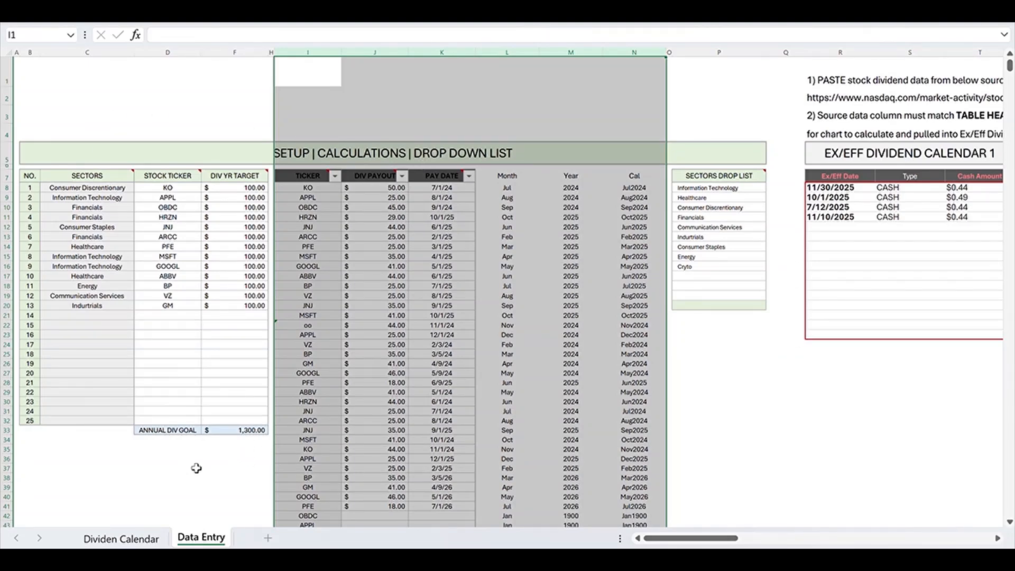
left_click(152, 540)
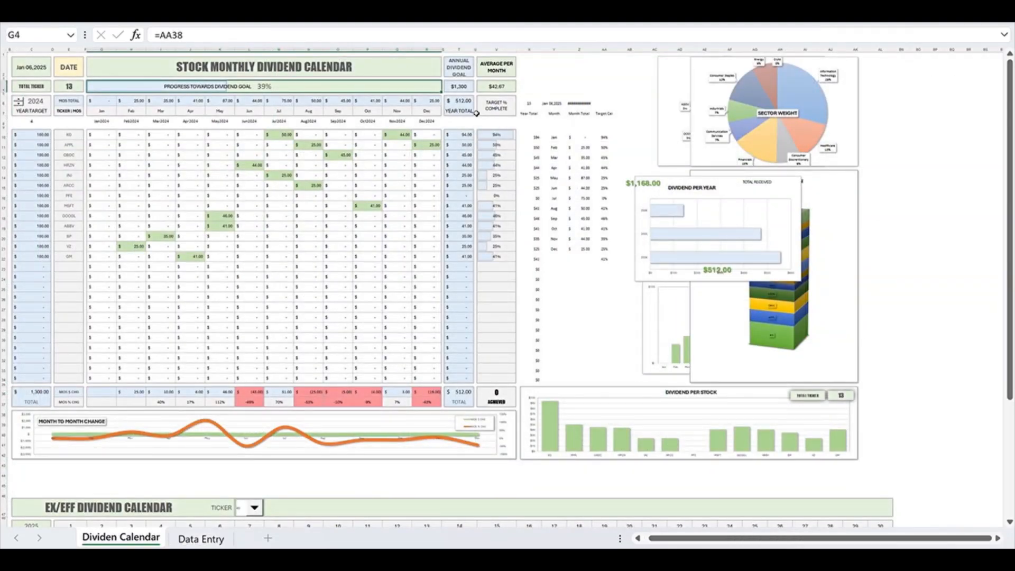
left_click(180, 36)
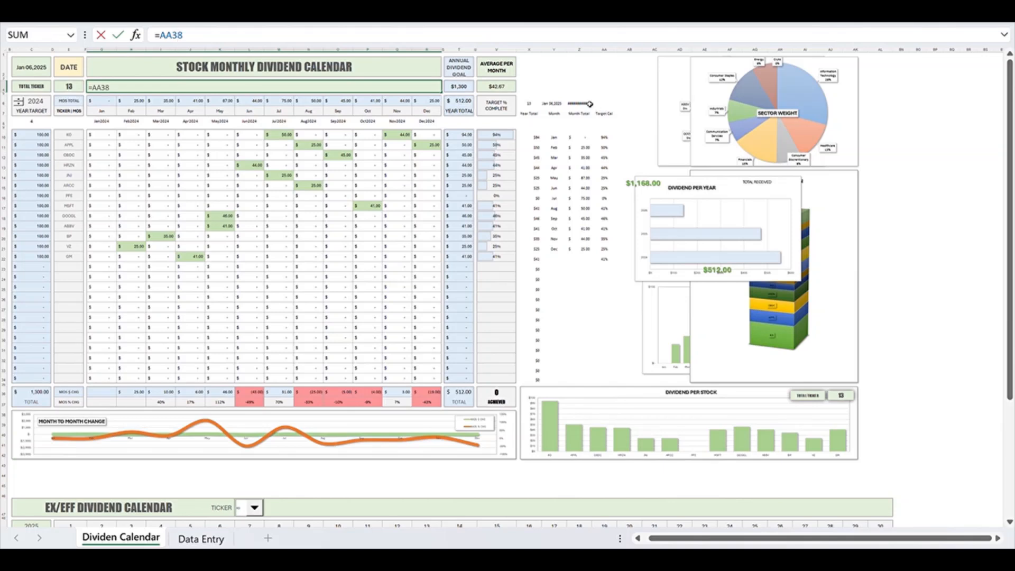
key("ctrl+Return")
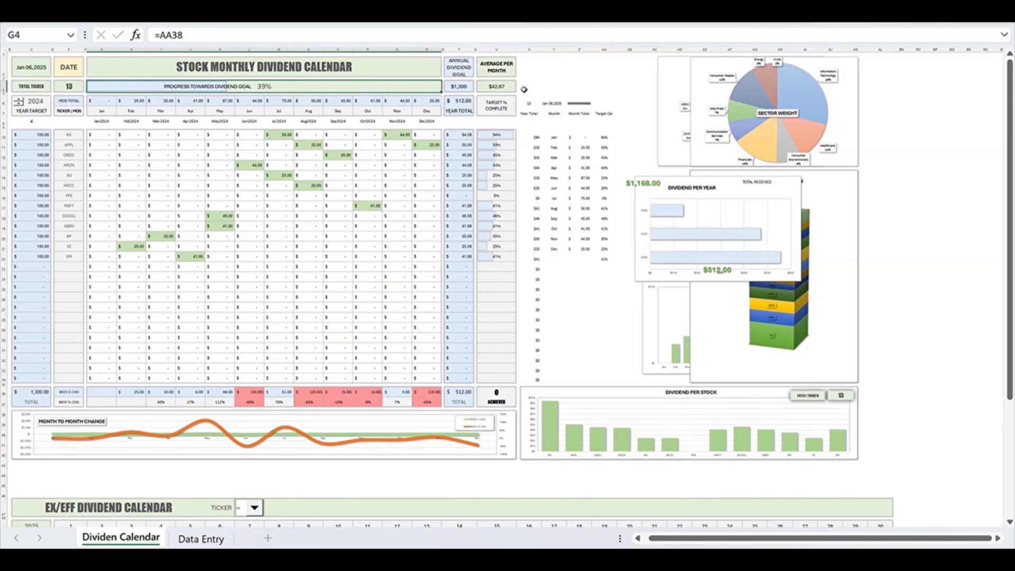
left_click_drag(523, 89, 641, 150)
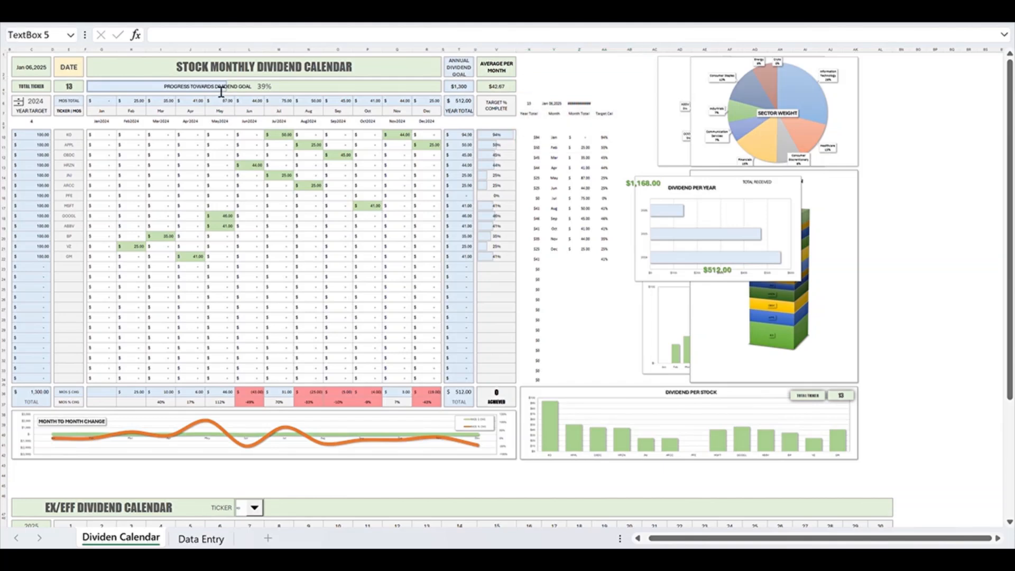
left_click(308, 164)
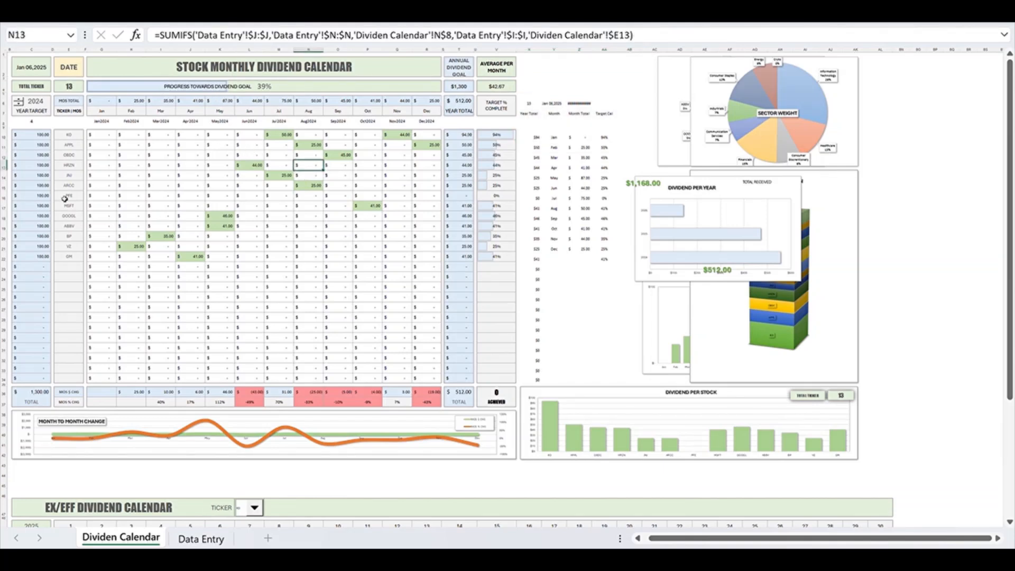
left_click(31, 75)
left_click(23, 87)
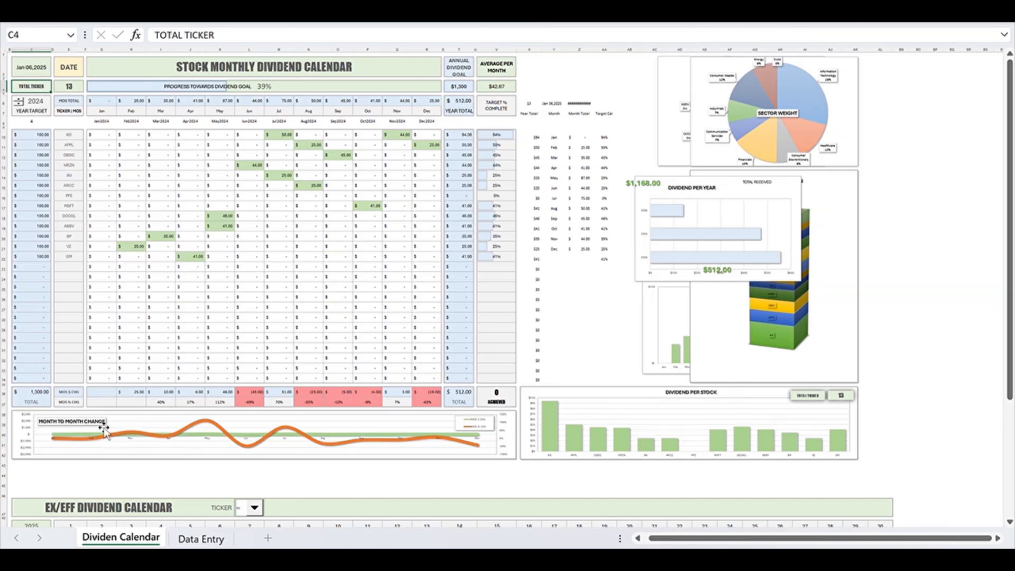
Step: Examine the monthly dollar change formulas in G36, H36 and I36
scroll(103, 428, "down", 2)
left_click(92, 343)
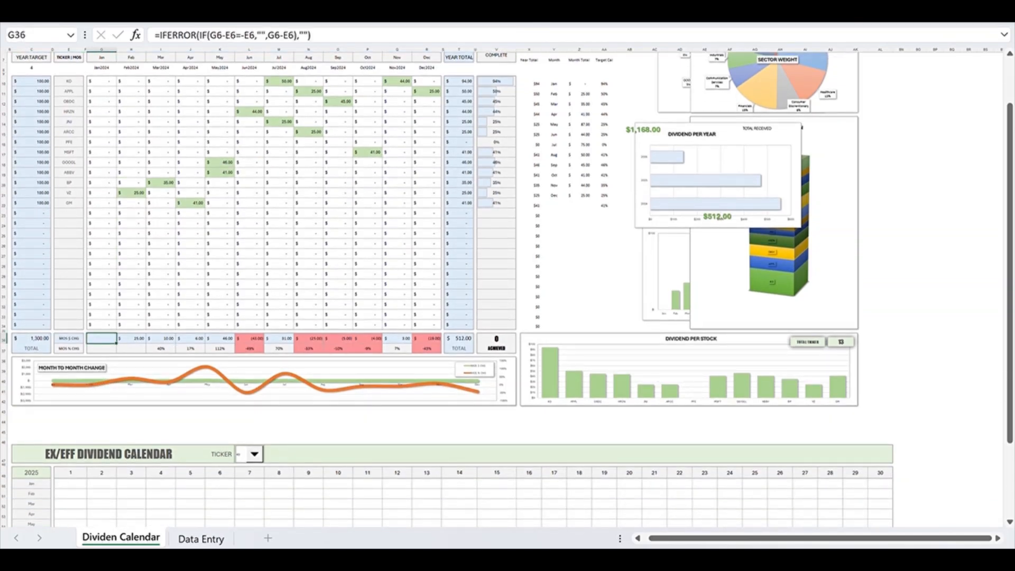
double_click(126, 343)
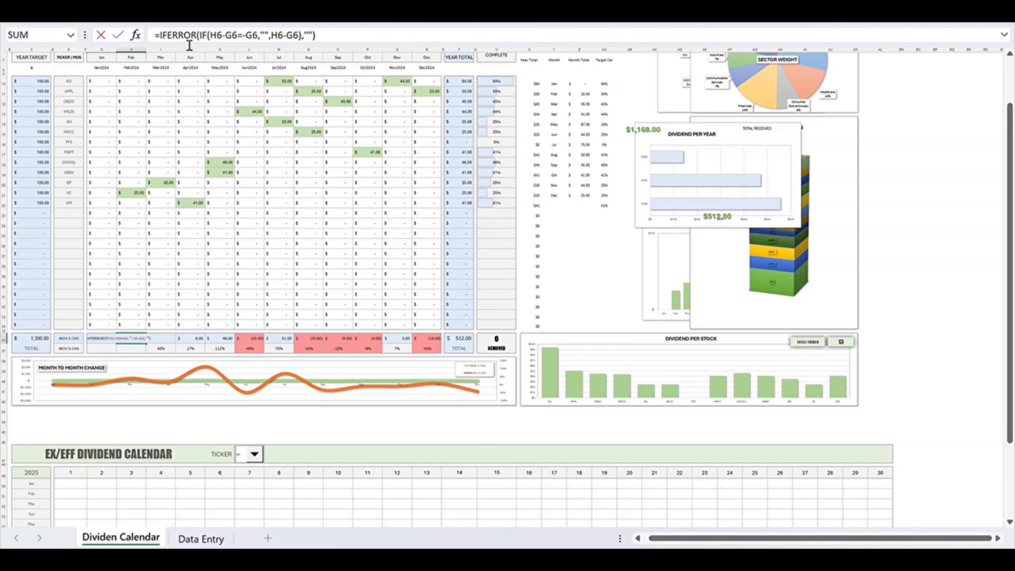
key("Escape")
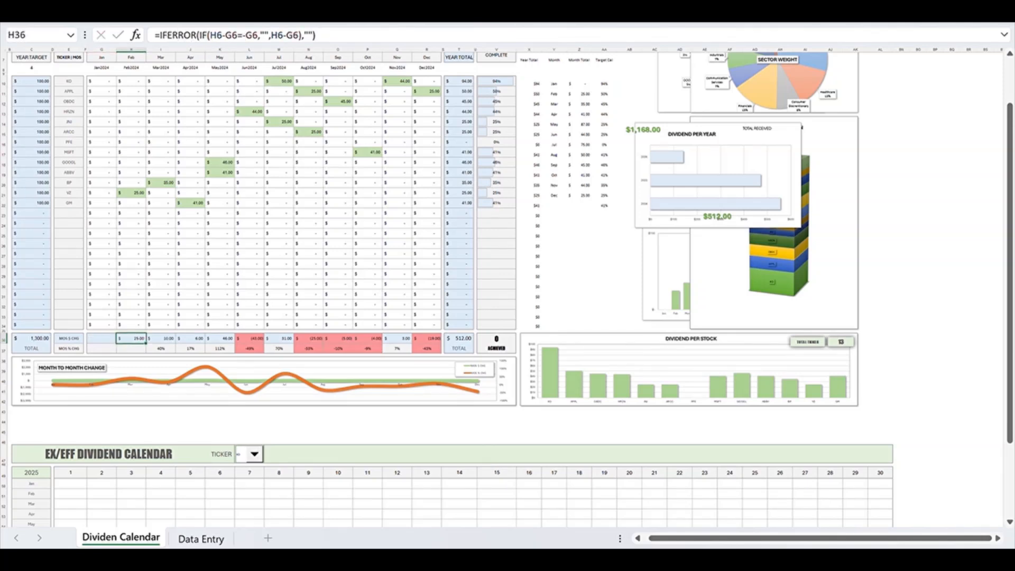
left_click(165, 340)
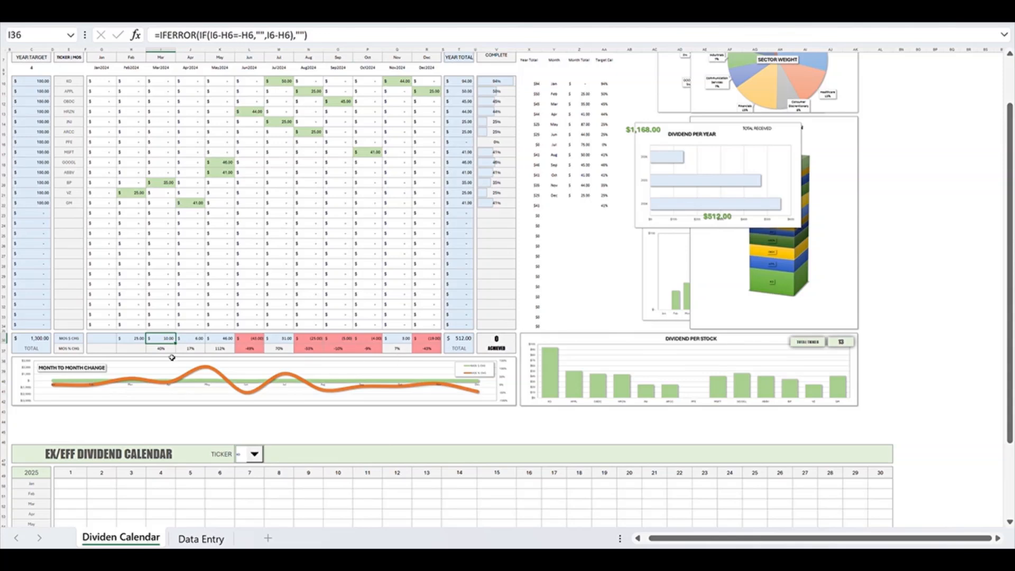
Step: Examine the monthly percent change formulas in H37 and I37, tracing I37 to the month totals in H6 and I6
left_click(100, 349)
left_click(132, 348)
left_click(210, 42)
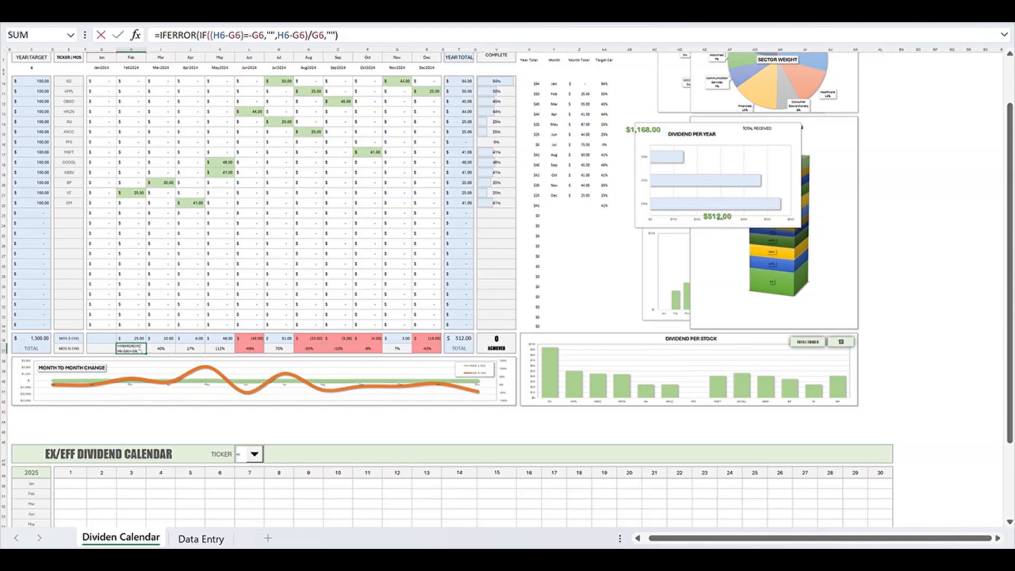
key("Escape")
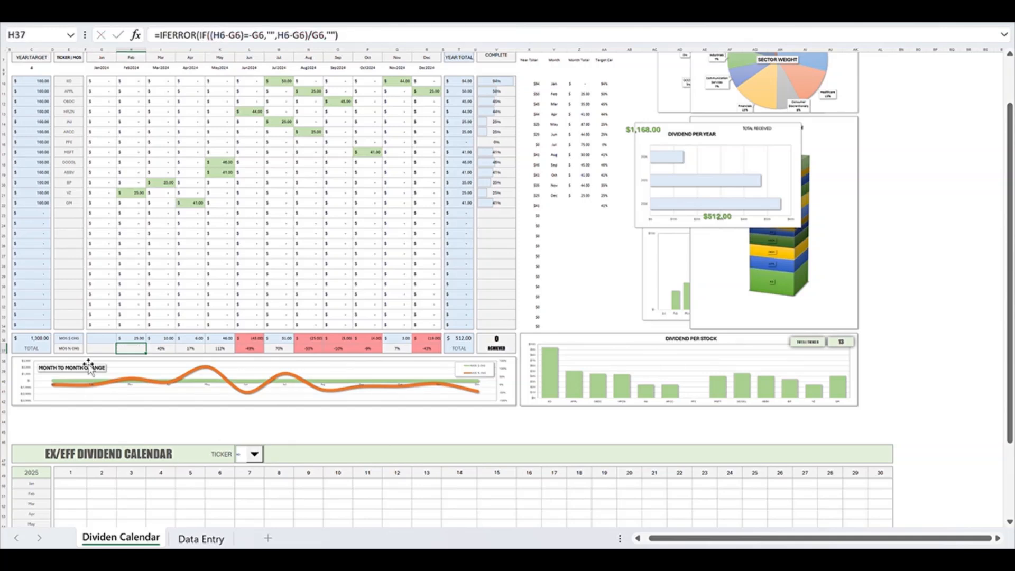
left_click(161, 350)
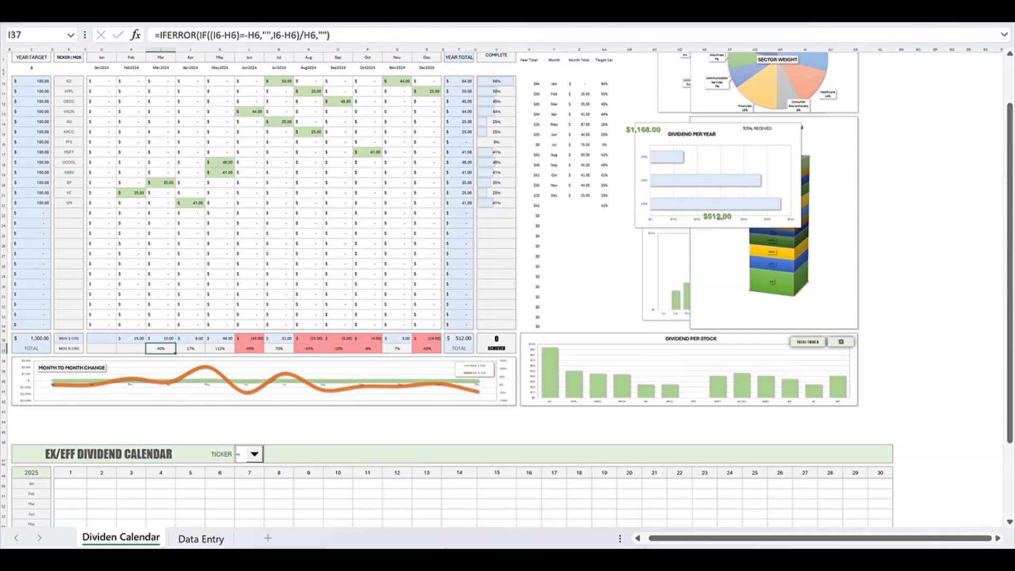
left_click(249, 35)
scroll(578, 310, "up", 2)
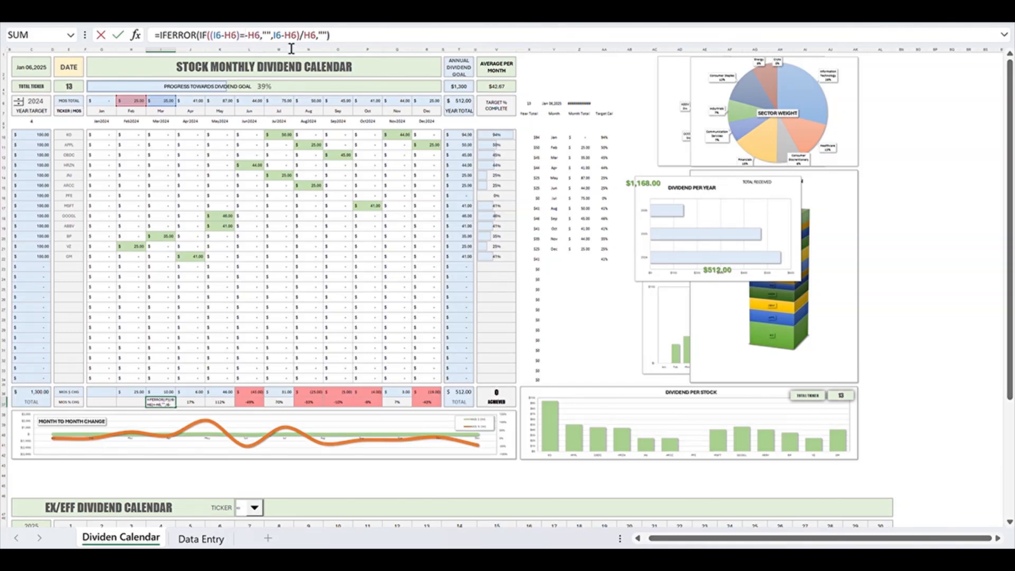
key("ctrl+Return")
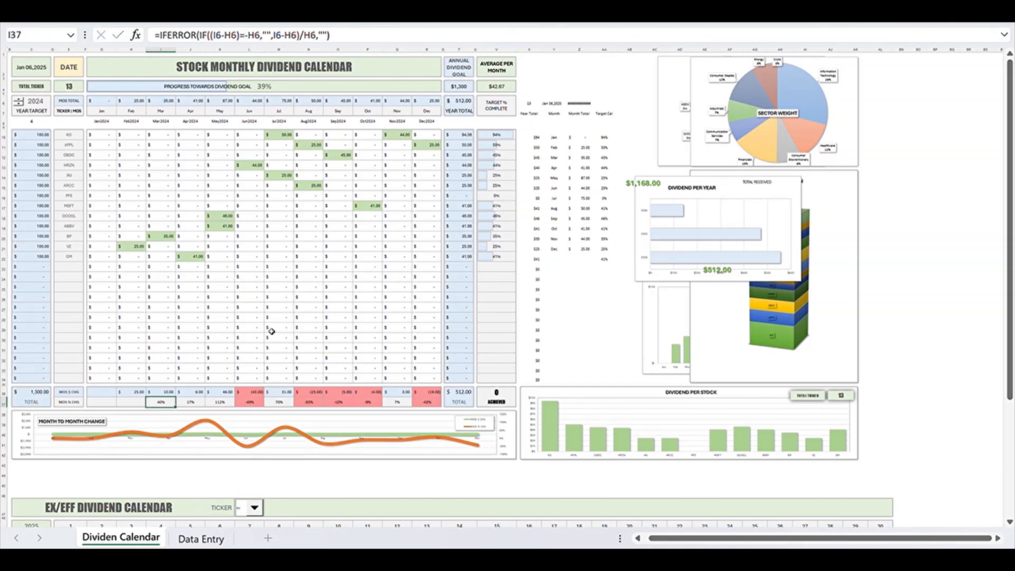
Step: Trace the March dollar change formula in I36 to the month totals in H6 and I6
left_click(164, 392)
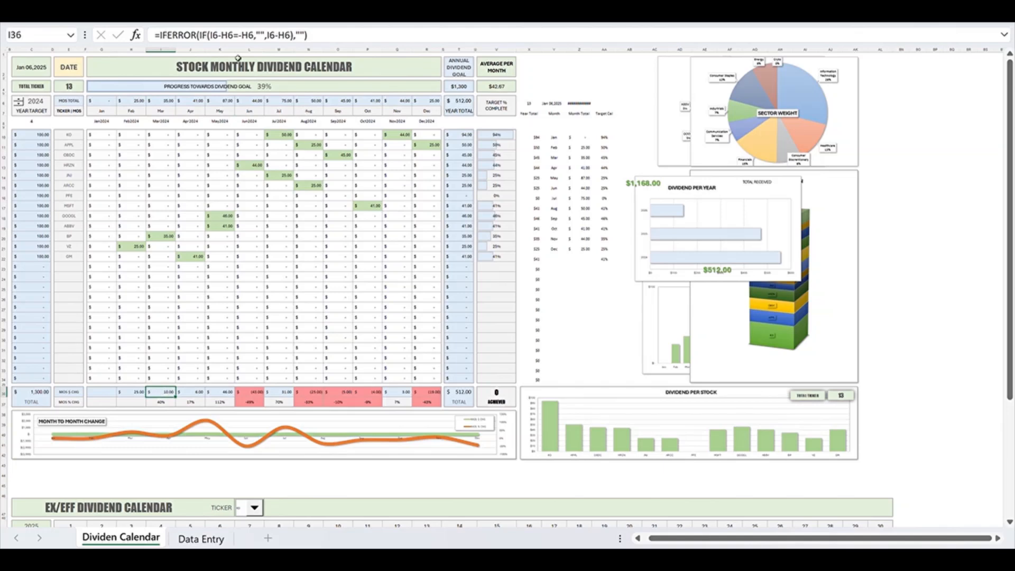
left_click(227, 35)
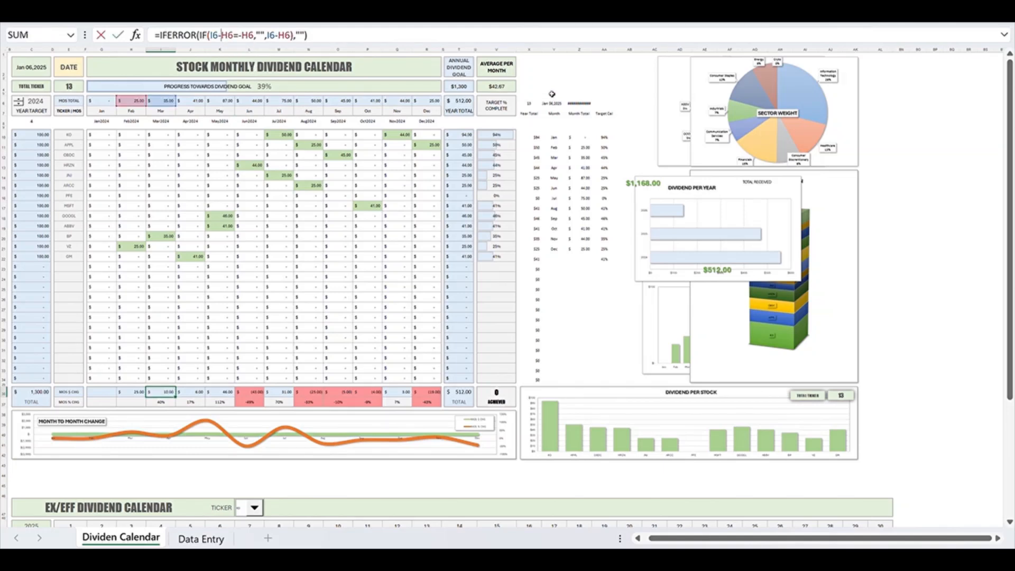
key("ctrl+Return")
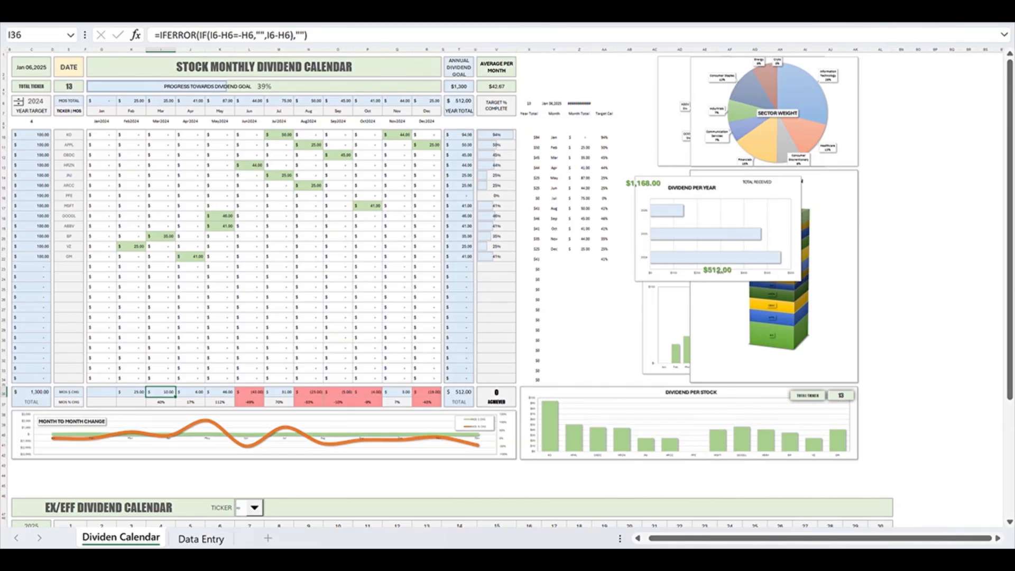
Step: Unhide the helper columns from AI onward on the Dividen Calendar sheet to expose the charts' source data
left_click(703, 141)
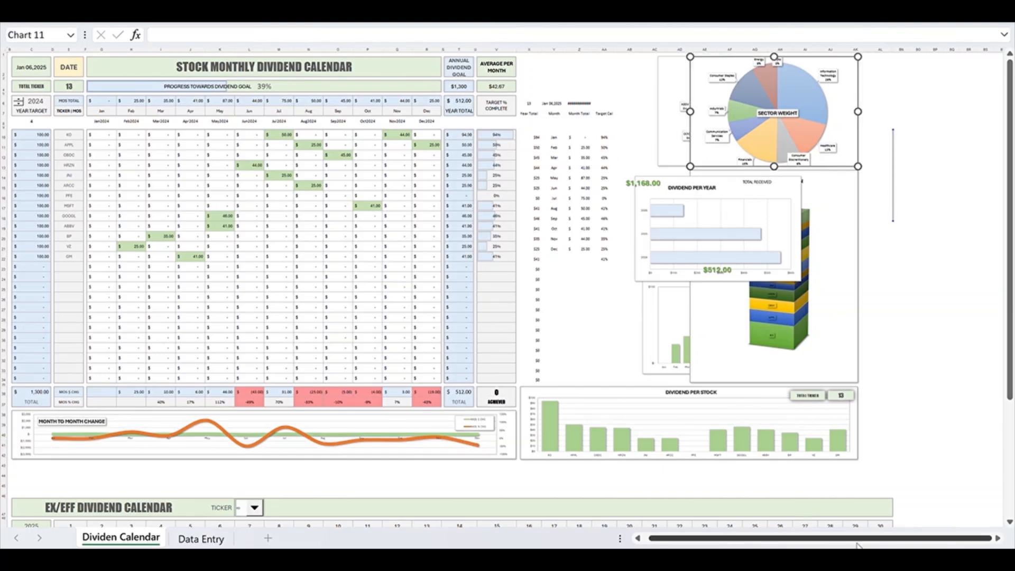
left_click(997, 538)
left_click(997, 538)
left_click(997, 538)
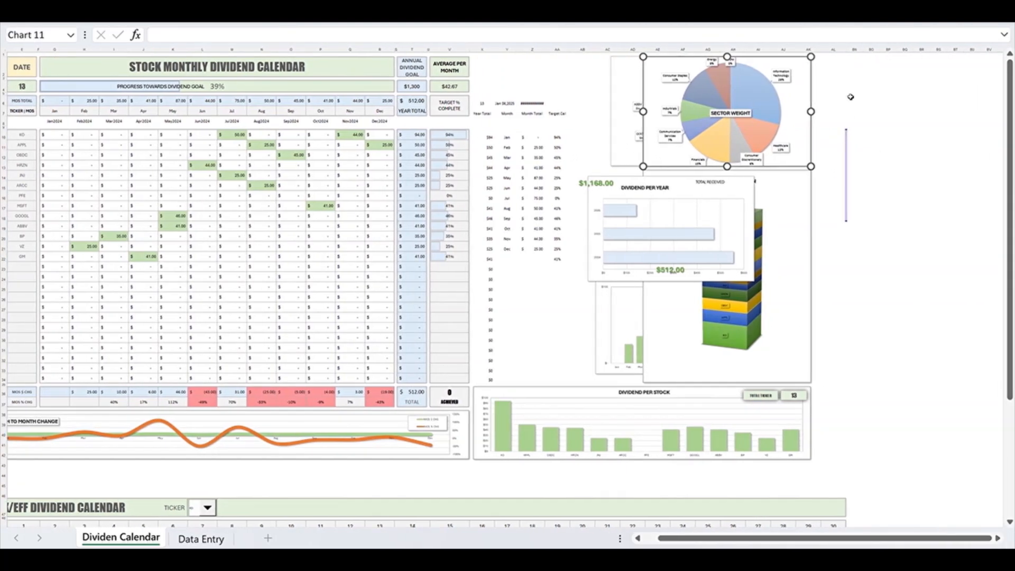
left_click_drag(757, 49, 990, 72)
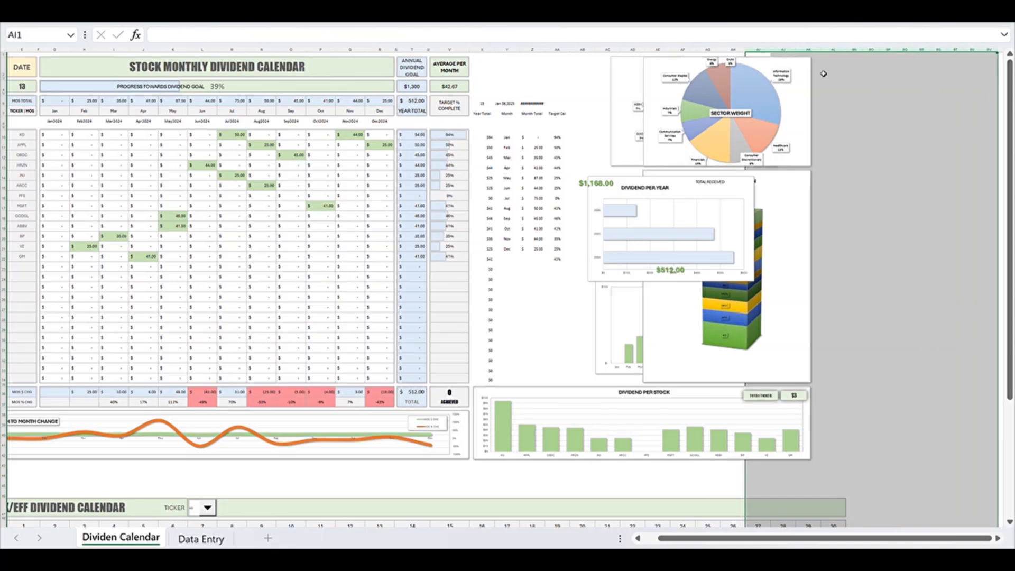
right_click(762, 50)
left_click(791, 323)
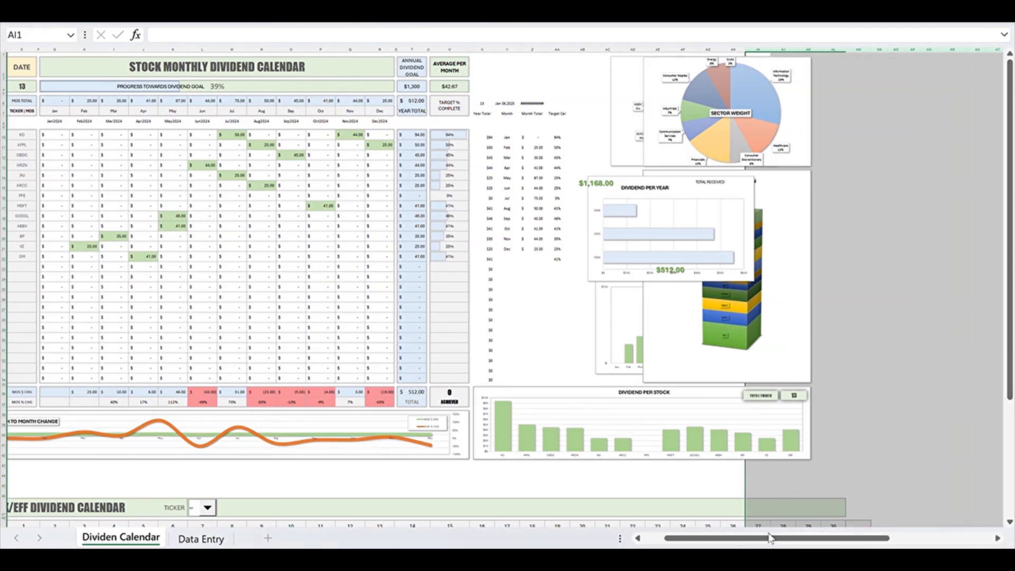
left_click_drag(770, 537, 867, 538)
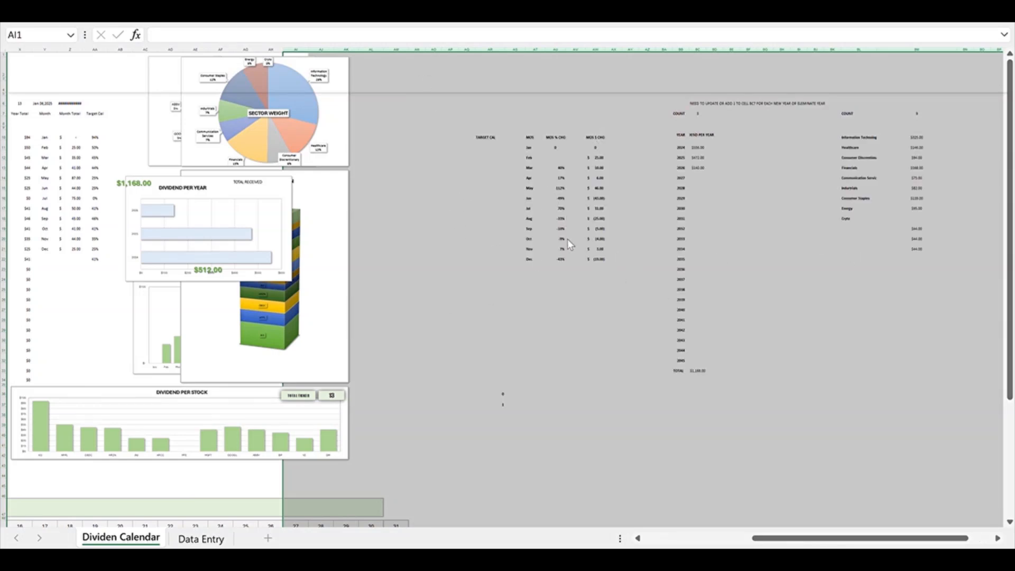
Step: Examine the source ranges of the Sector Weight and Income by Position charts, including the year total range starting at X10
left_click(351, 127)
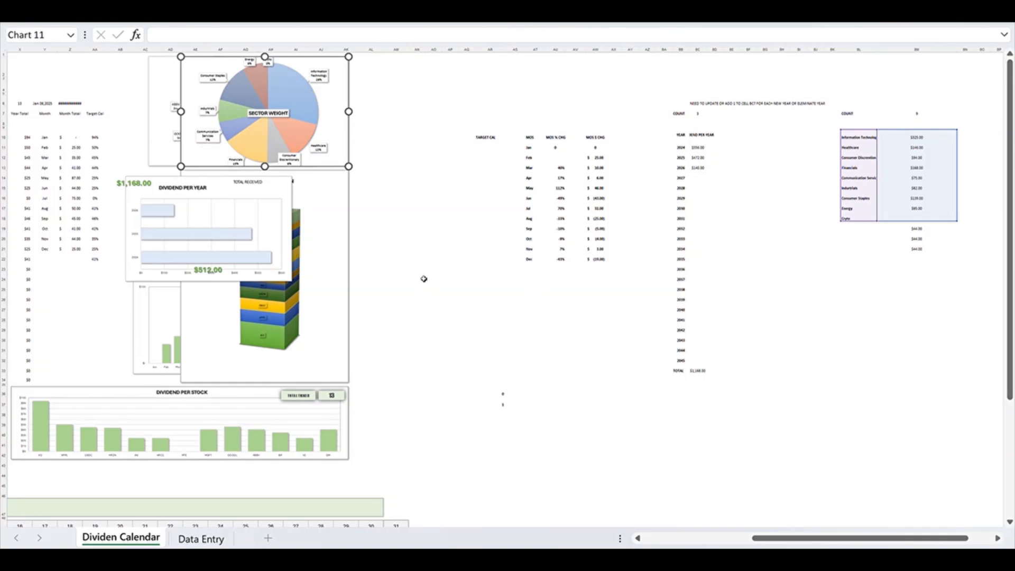
left_click(353, 246)
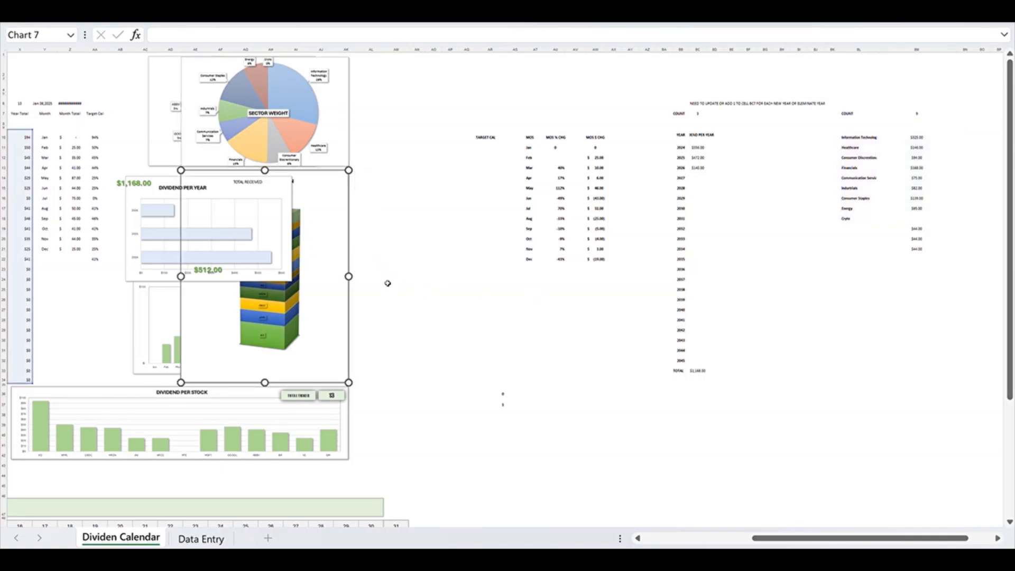
left_click(71, 22)
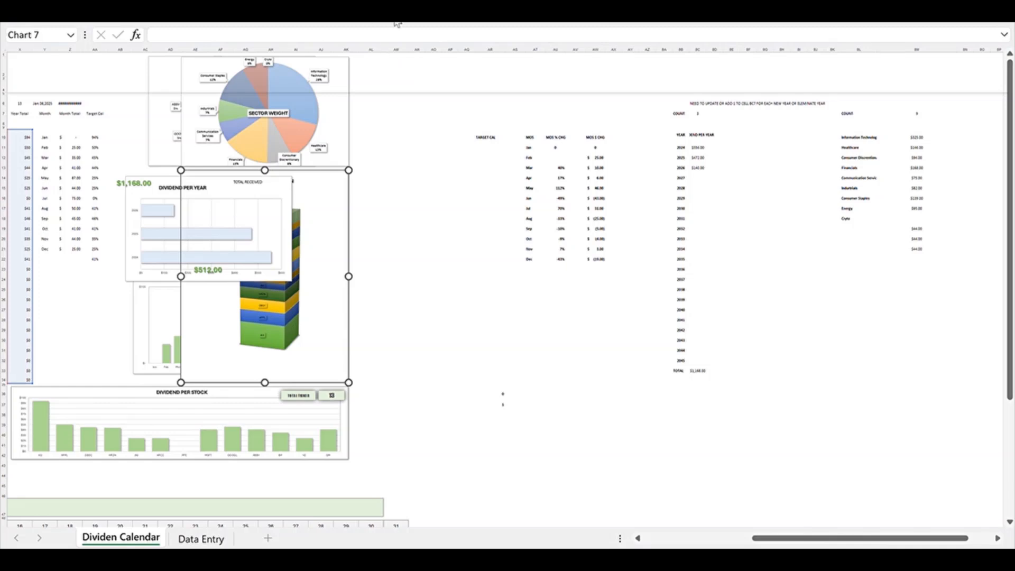
left_click(426, 258)
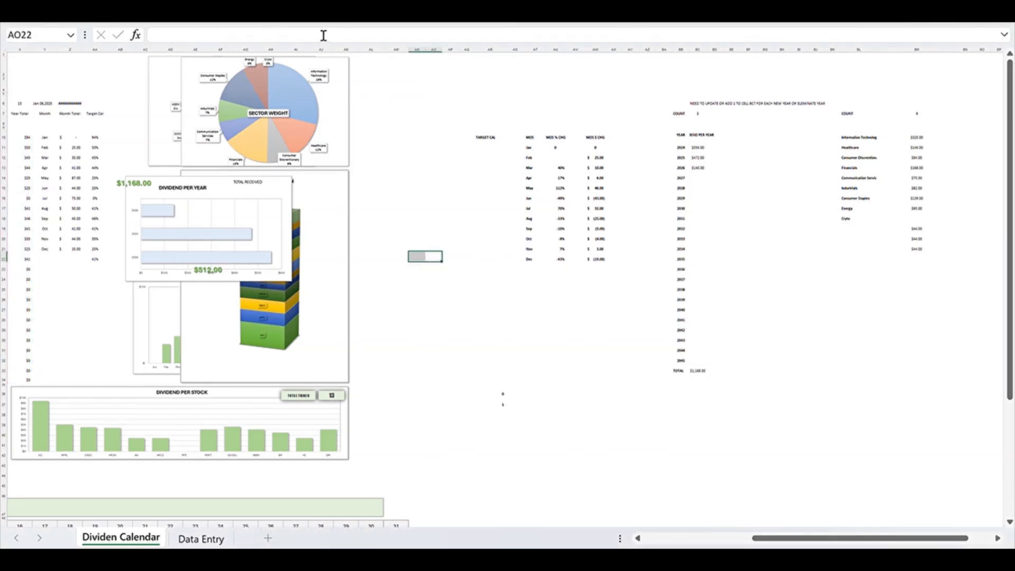
left_click(72, 22)
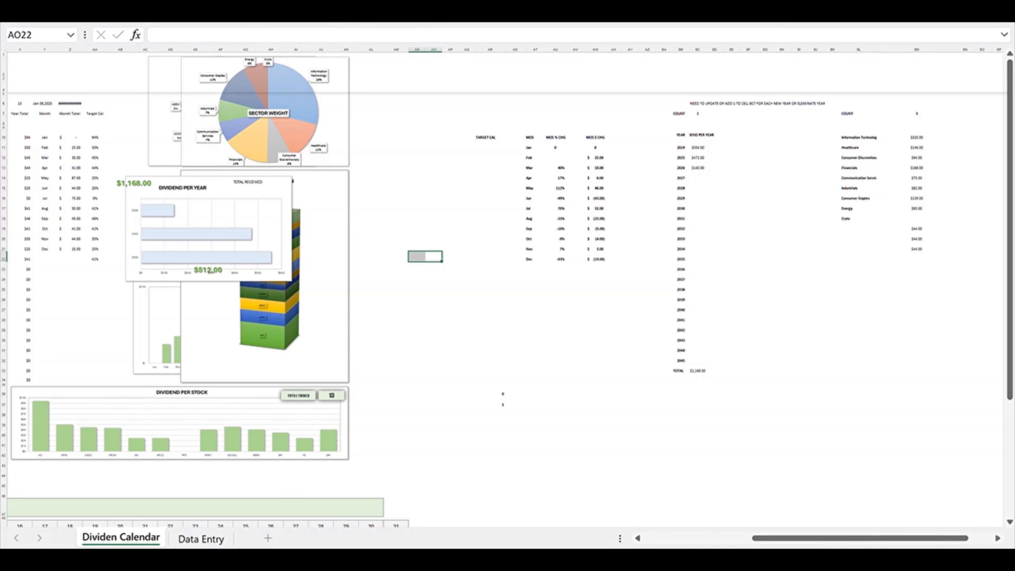
left_click(427, 49)
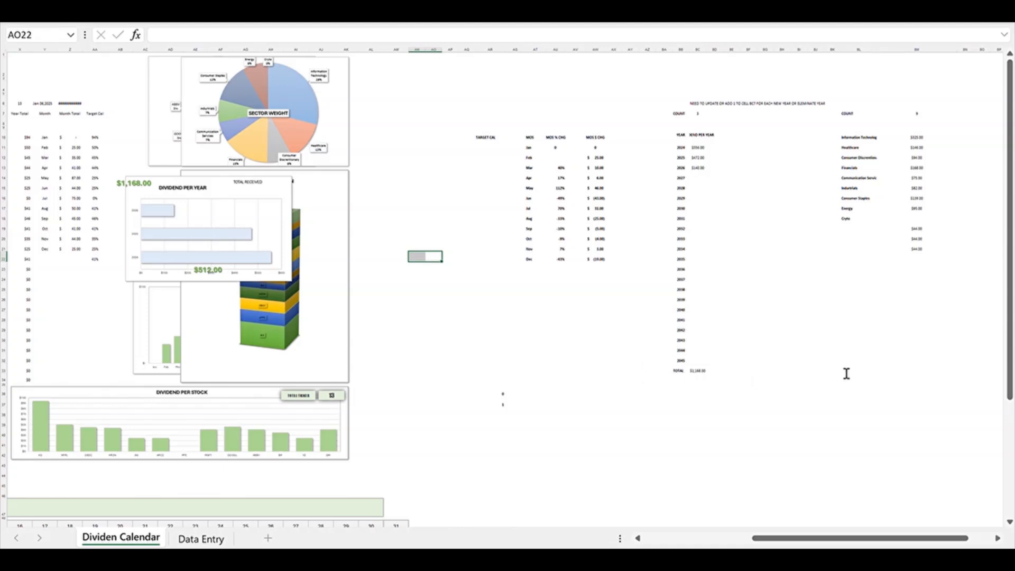
left_click_drag(855, 374, 544, 358)
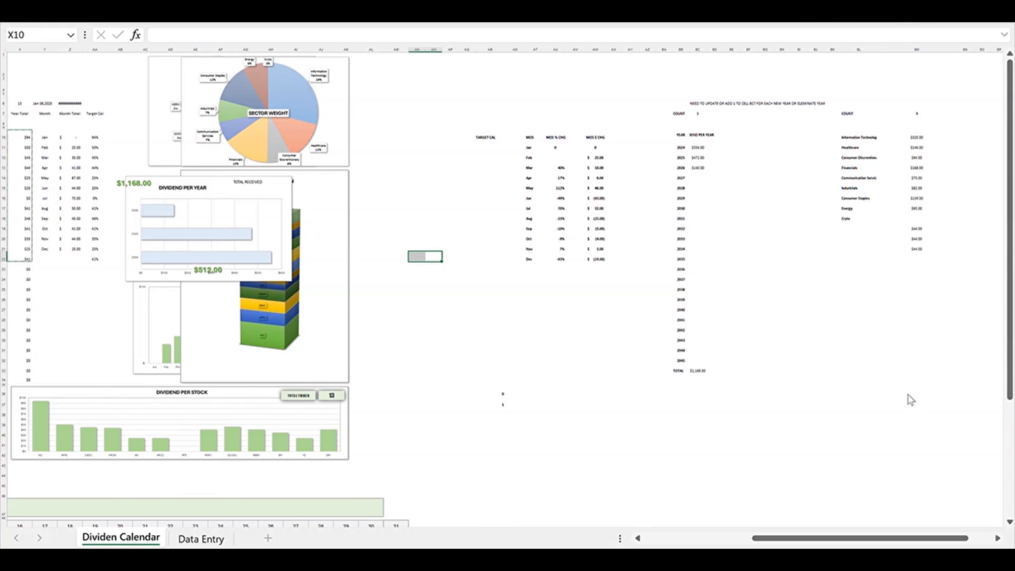
key("Escape")
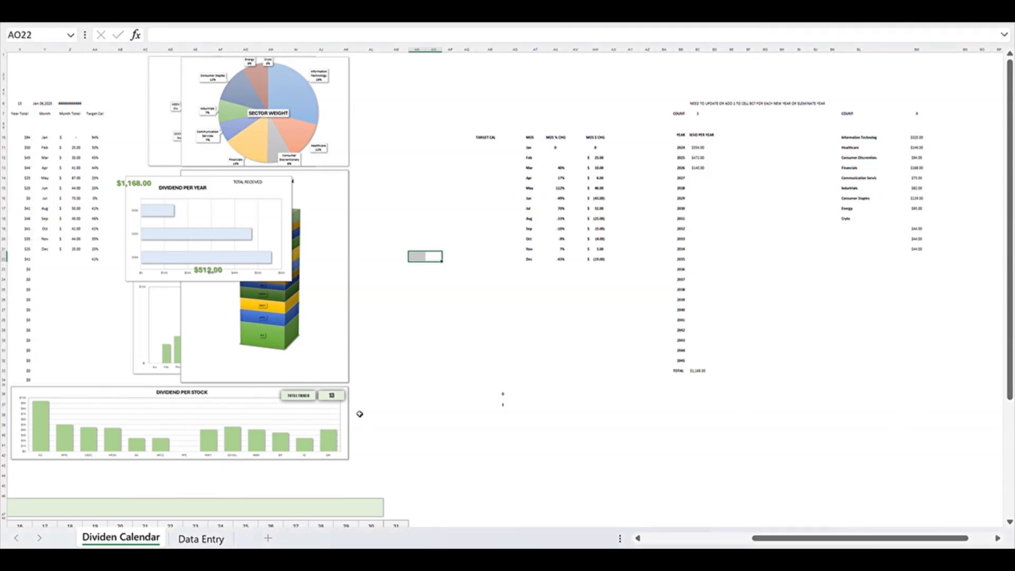
left_click_drag(819, 538, 715, 538)
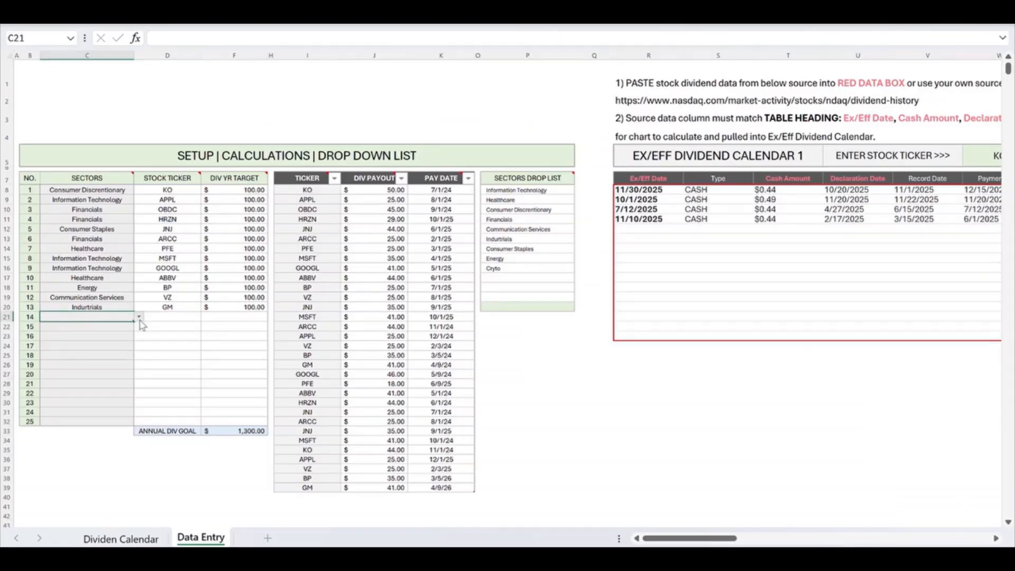
Step: Add stock number 14 to the Data Entry setup list with sector Consumer Discretionary, ticker KO and a yearly dividend target of 100
left_click(139, 318)
left_click(113, 343)
key("Tab")
type("KO")
key("Tab")
type("100")
key("Return")
Step: Add a KO payout record in row 40 with a dividend payout of 50 and pay date 5/26/25
left_click(331, 499)
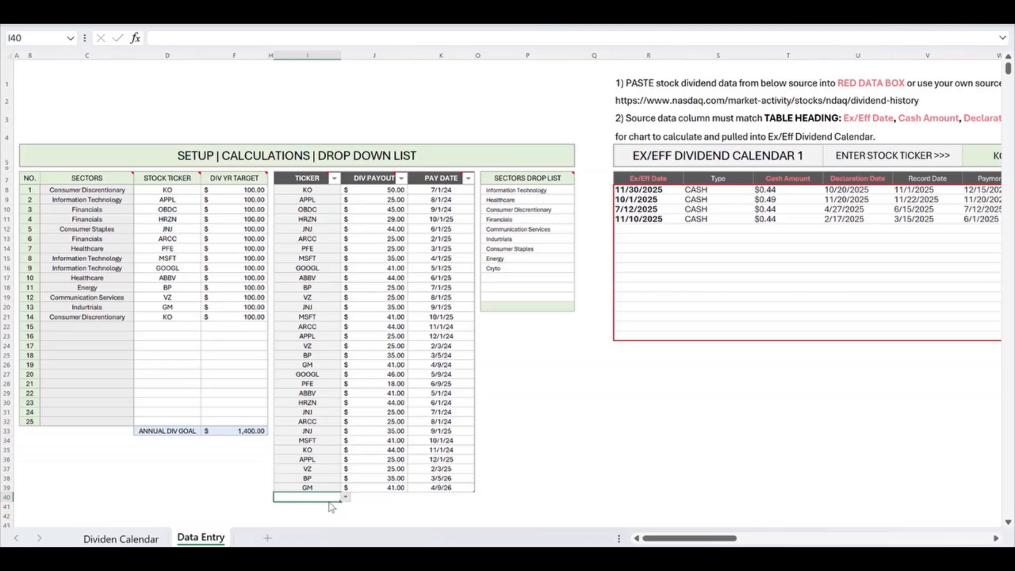
left_click(346, 497)
left_click(342, 511)
left_click(402, 499)
type("50")
left_click(447, 500)
type("5/26/25")
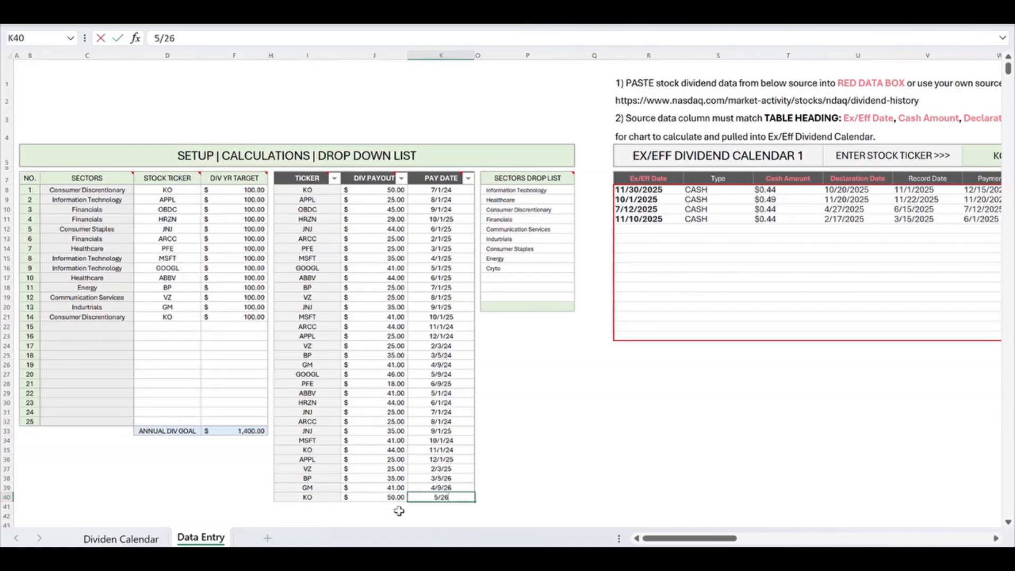
key("Return")
Step: Review the totals, monthly grid and charts on the Dividen Calendar sheet, and step the calendar year
left_click(527, 277)
left_click_drag(693, 538, 525, 519)
left_click(122, 539)
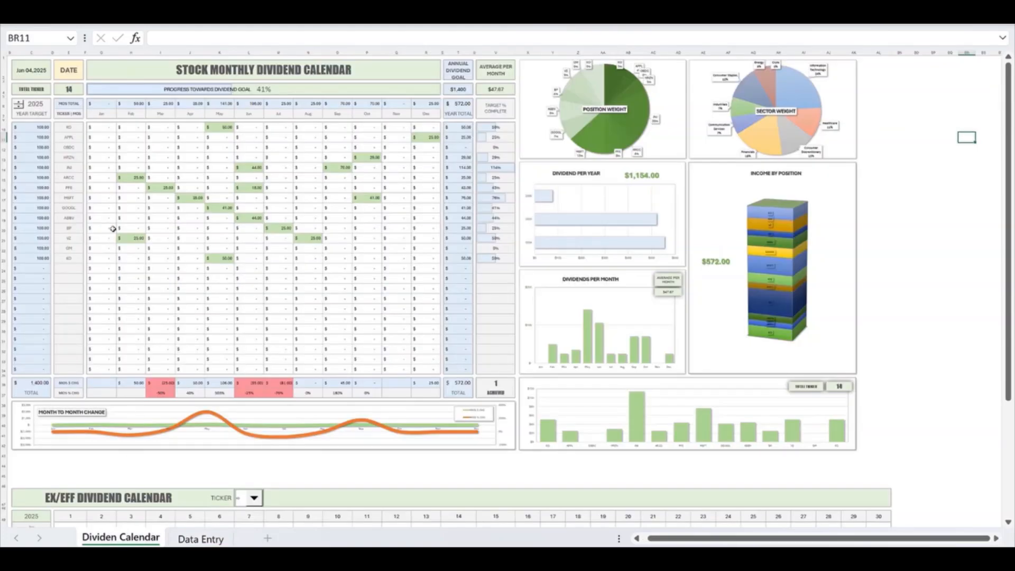
scroll(840, 373, "down", 7)
scroll(834, 367, "up", 7)
scroll(886, 480, "up", 1)
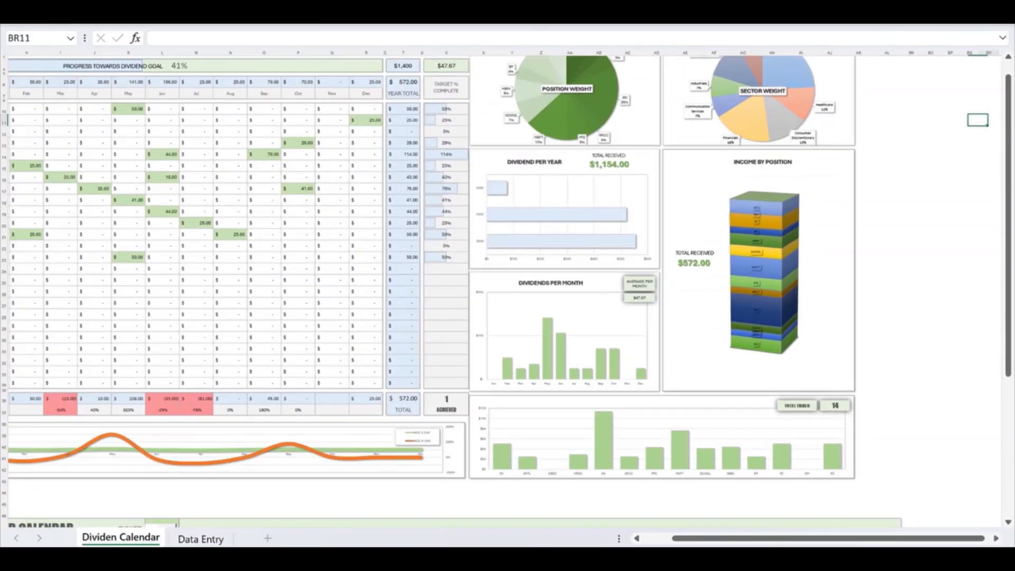
scroll(688, 459, "up", 1)
scroll(228, 354, "left", 3)
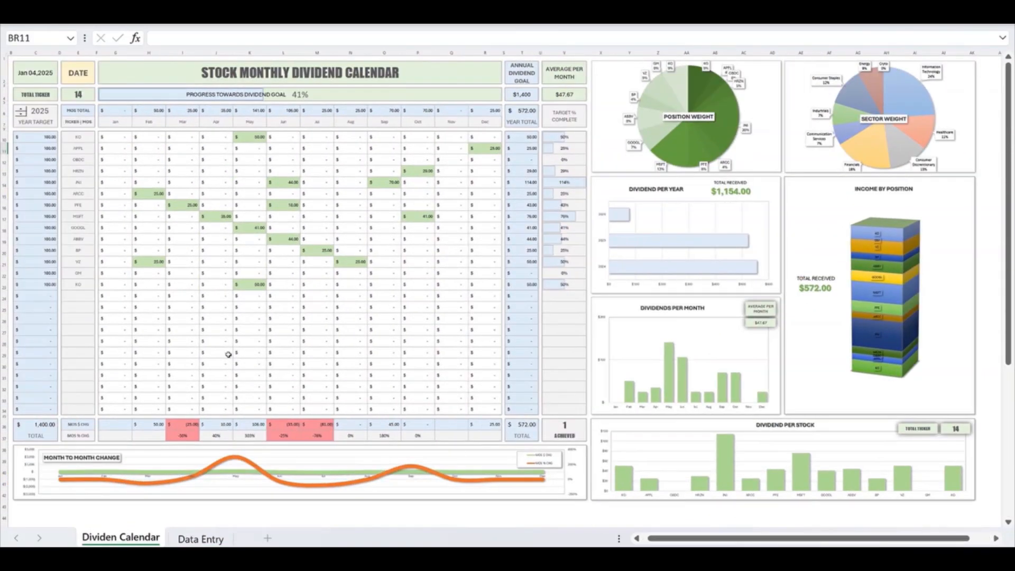
left_click(24, 113)
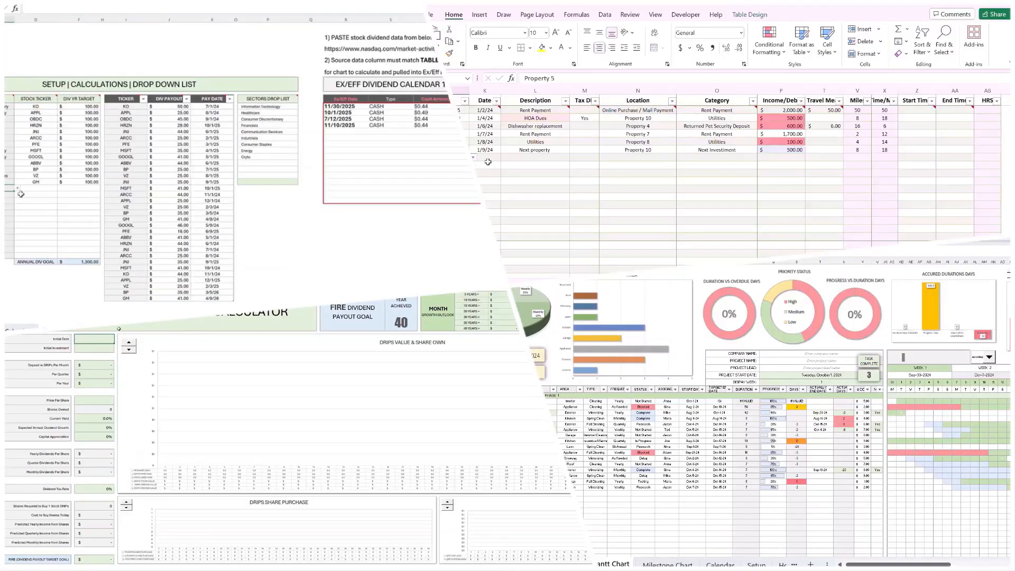